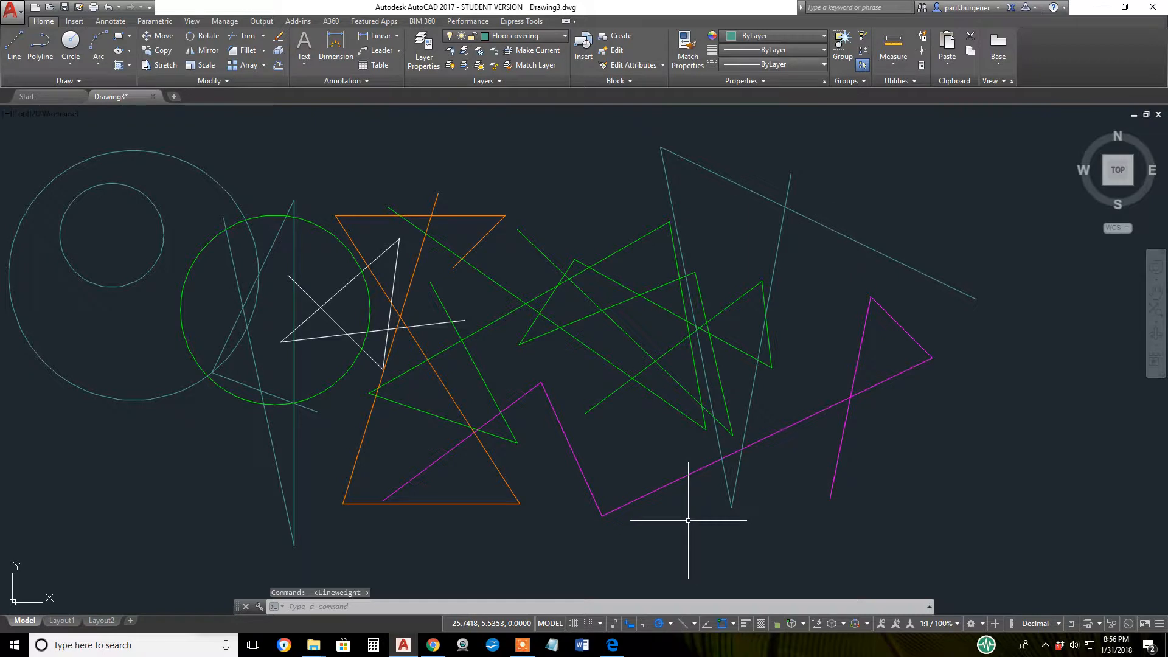
# Open the linetype loading list for the Floor covering layer and mark CENTER, CENTER2 and CENTERX2 from acad.lin
pyautogui.click(421, 50)
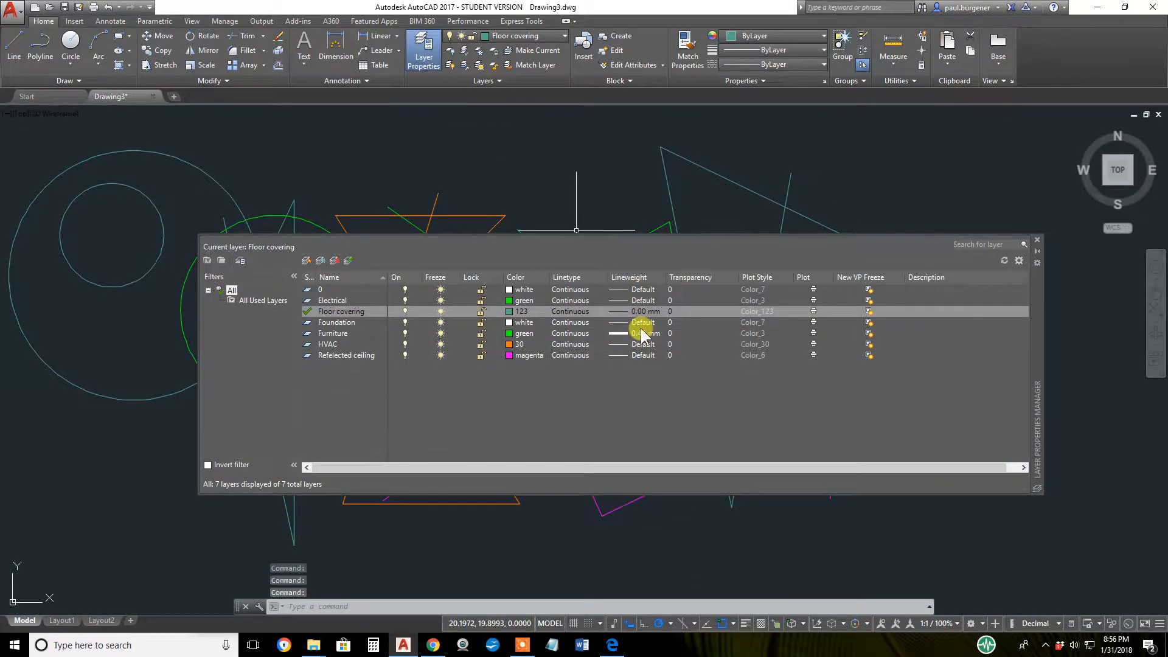
pyautogui.click(571, 312)
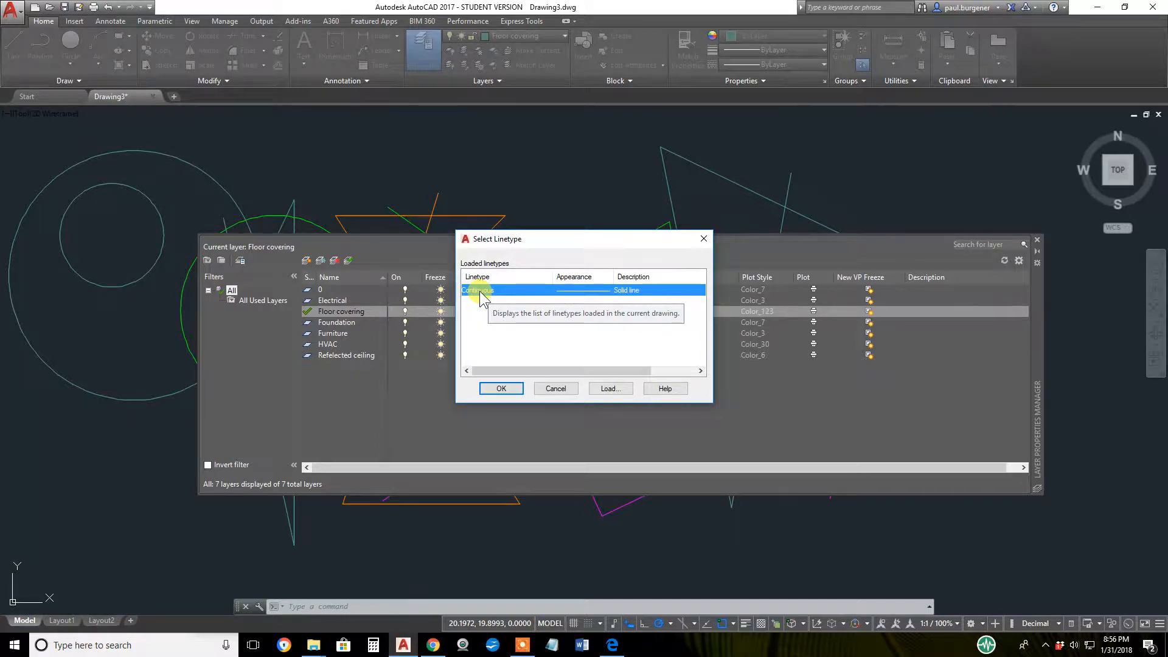
pyautogui.click(609, 389)
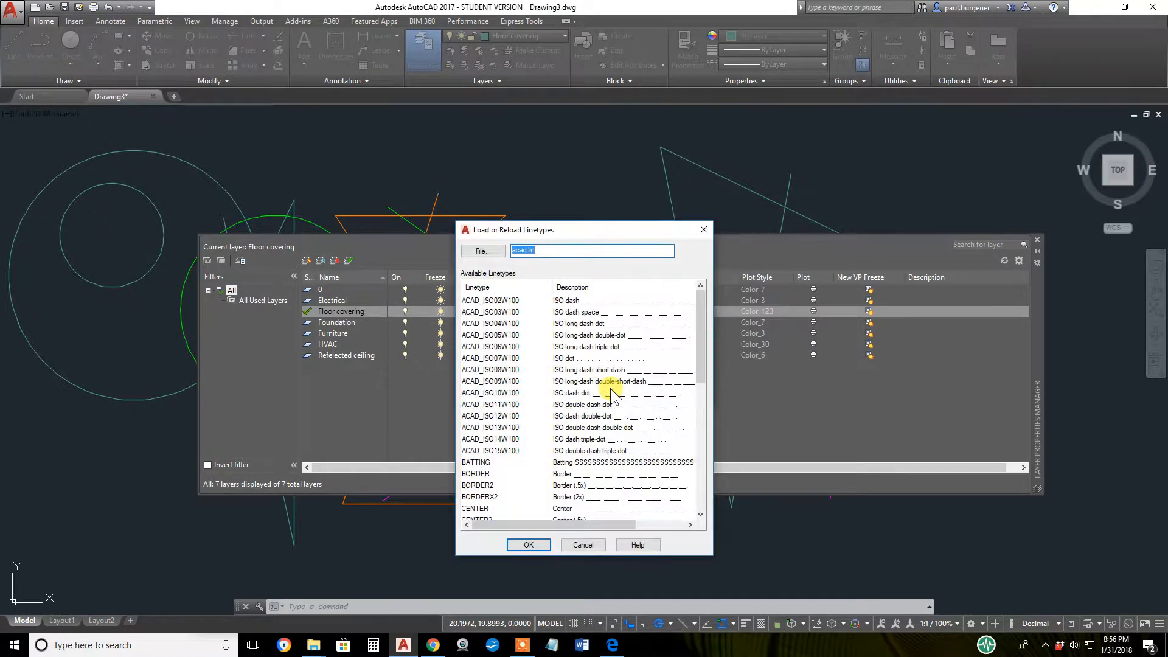
pyautogui.moveTo(703, 338); pyautogui.dragTo(702, 385)
pyautogui.click(476, 382)
pyautogui.keyDown('shift'); pyautogui.click(479, 405); pyautogui.keyUp('shift')
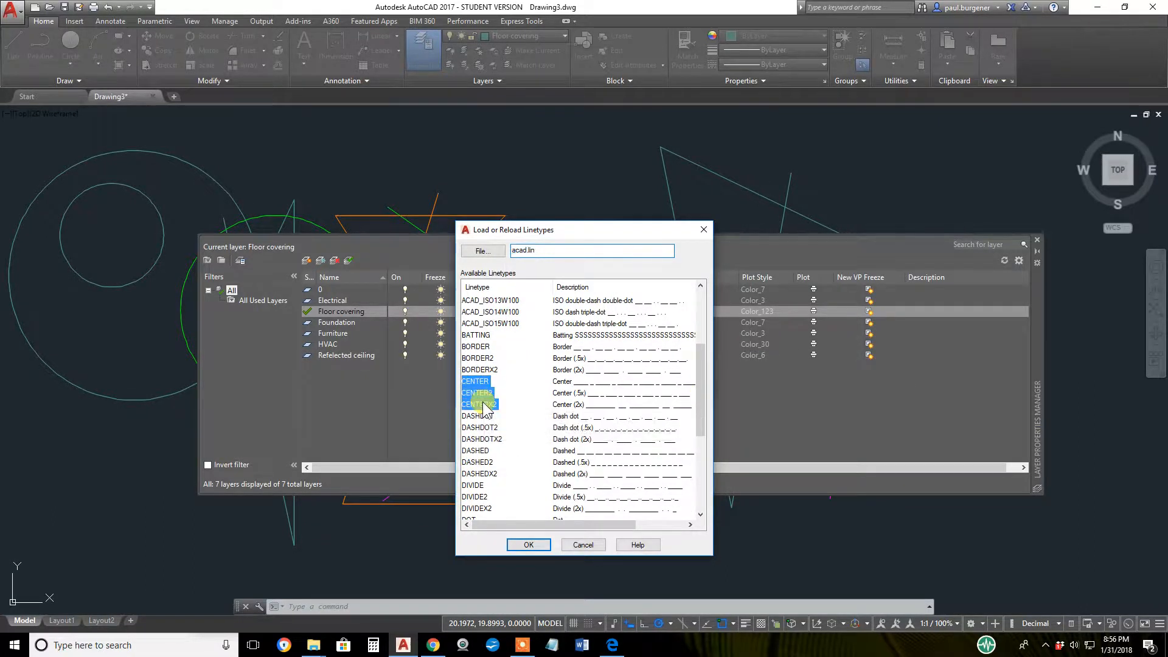
# Mark the HIDDEN, HIDDEN2 and HIDDENX2 linetypes for loading from acad.lin
pyautogui.scroll(-3, 485, 471)
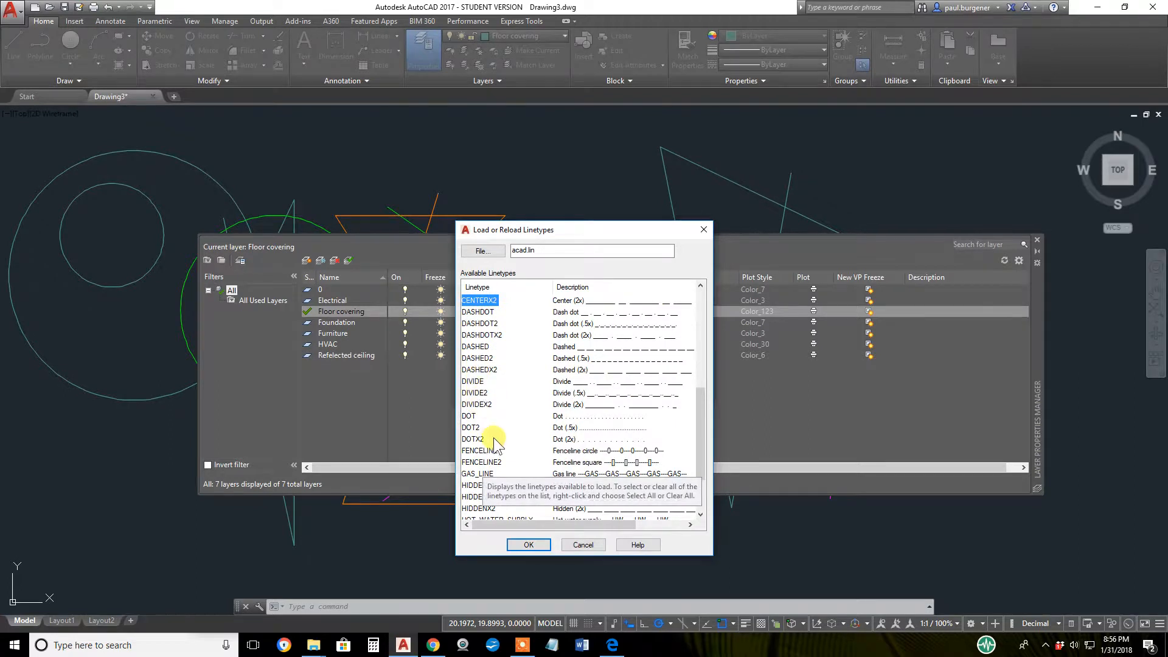
pyautogui.scroll(-2, 483, 447)
pyautogui.moveTo(483, 421); pyautogui.dragTo(490, 436)
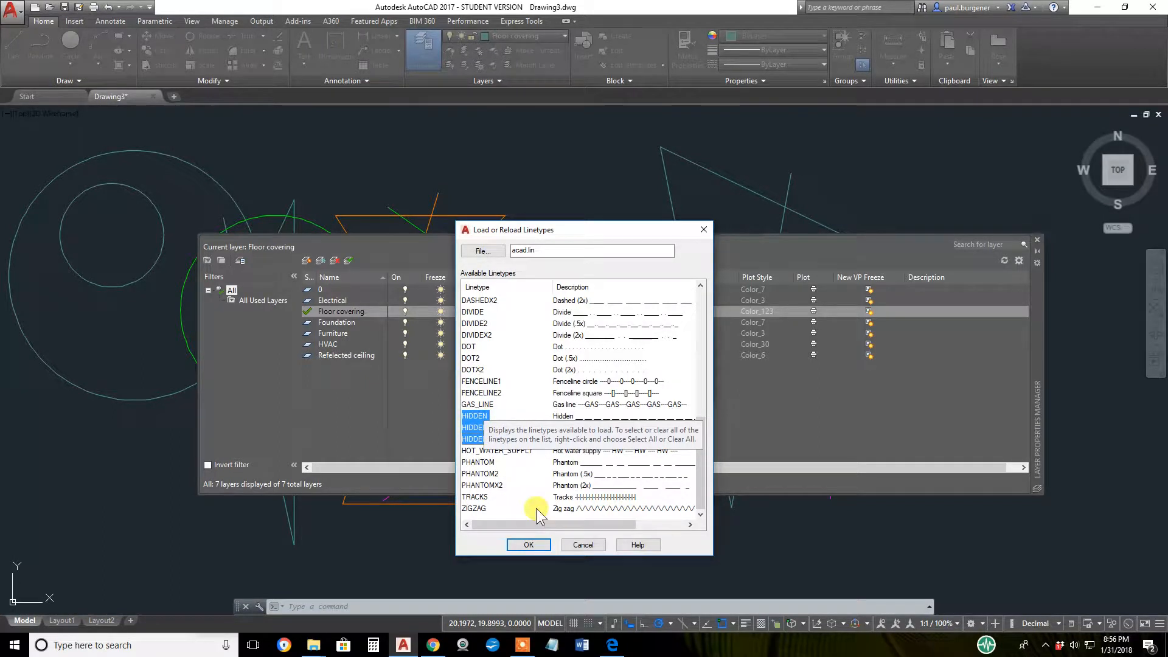
pyautogui.click(484, 439)
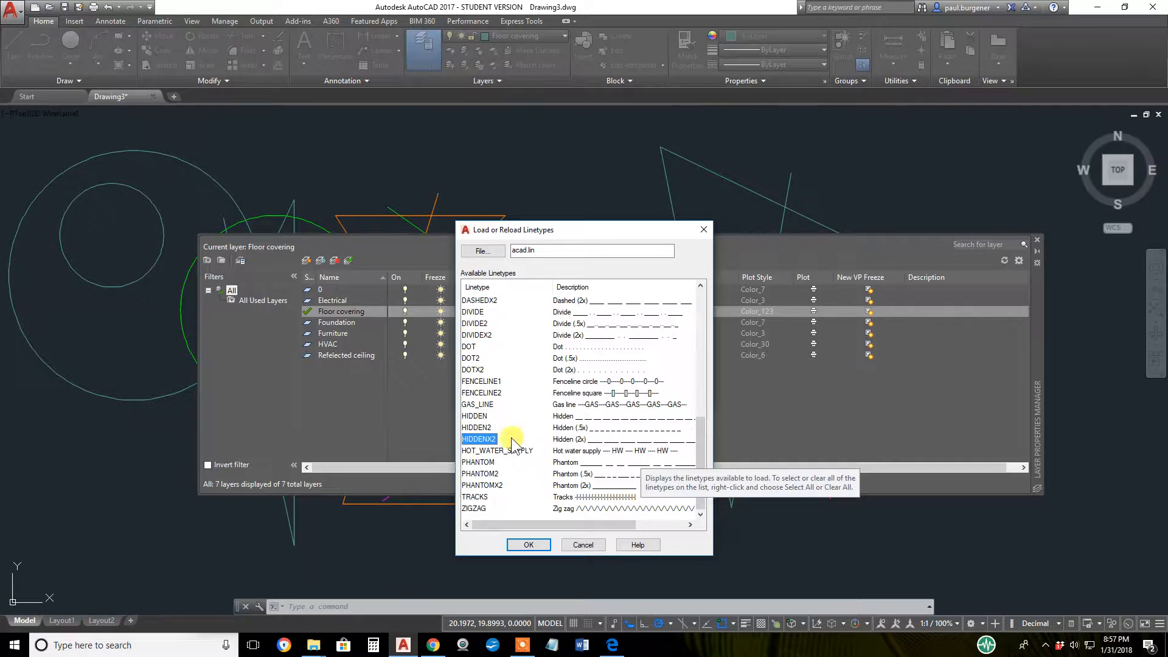
pyautogui.keyDown('shift'); pyautogui.click(475, 416); pyautogui.keyUp('shift')
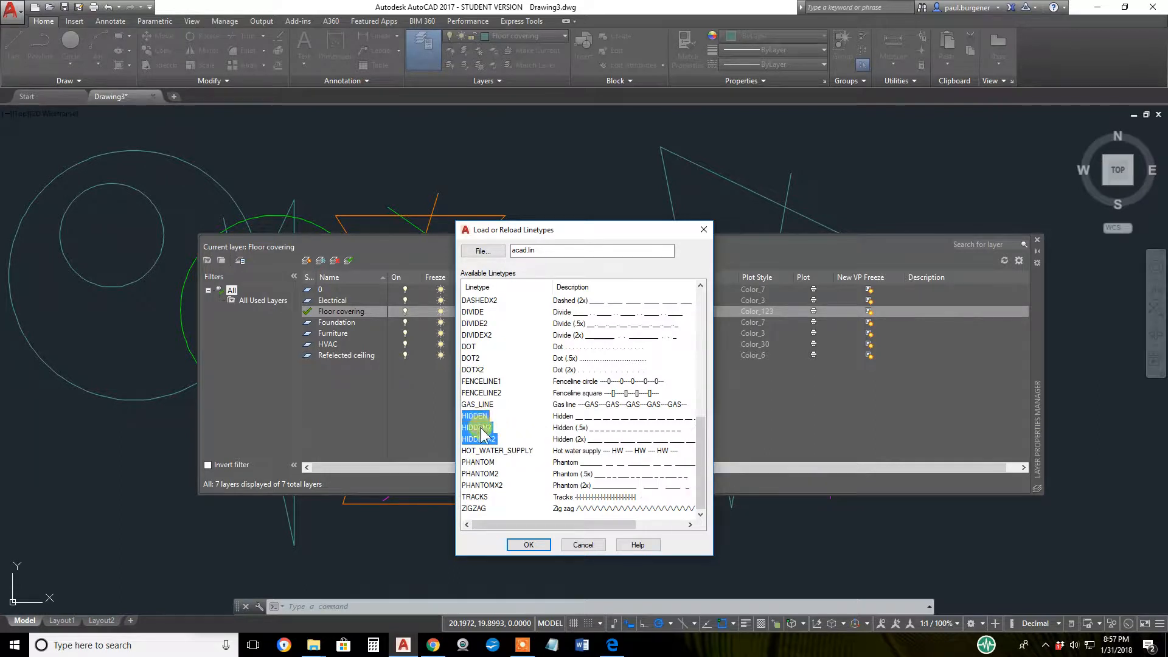
# Mark CENTER, CENTER2 and CENTERX2 again and load them together with the marked hidden linetypes
pyautogui.moveTo(703, 462); pyautogui.dragTo(686, 382)
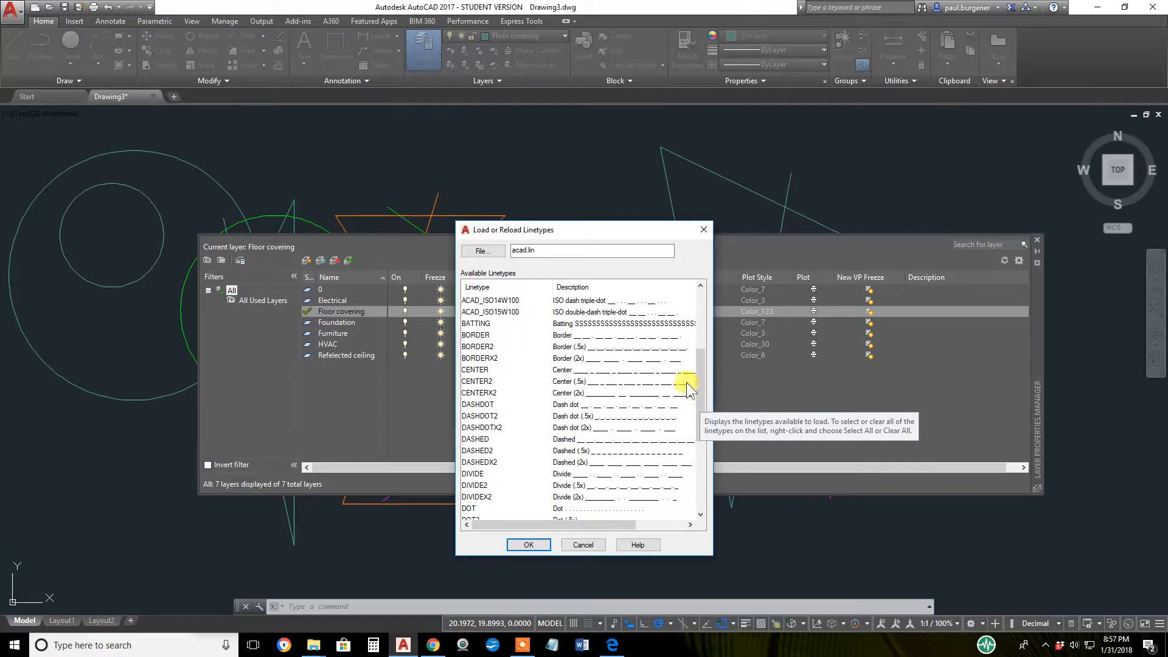
pyautogui.click(475, 369)
pyautogui.keyDown('shift'); pyautogui.click(477, 381); pyautogui.keyUp('shift')
pyautogui.keyDown('shift'); pyautogui.click(478, 393); pyautogui.keyUp('shift')
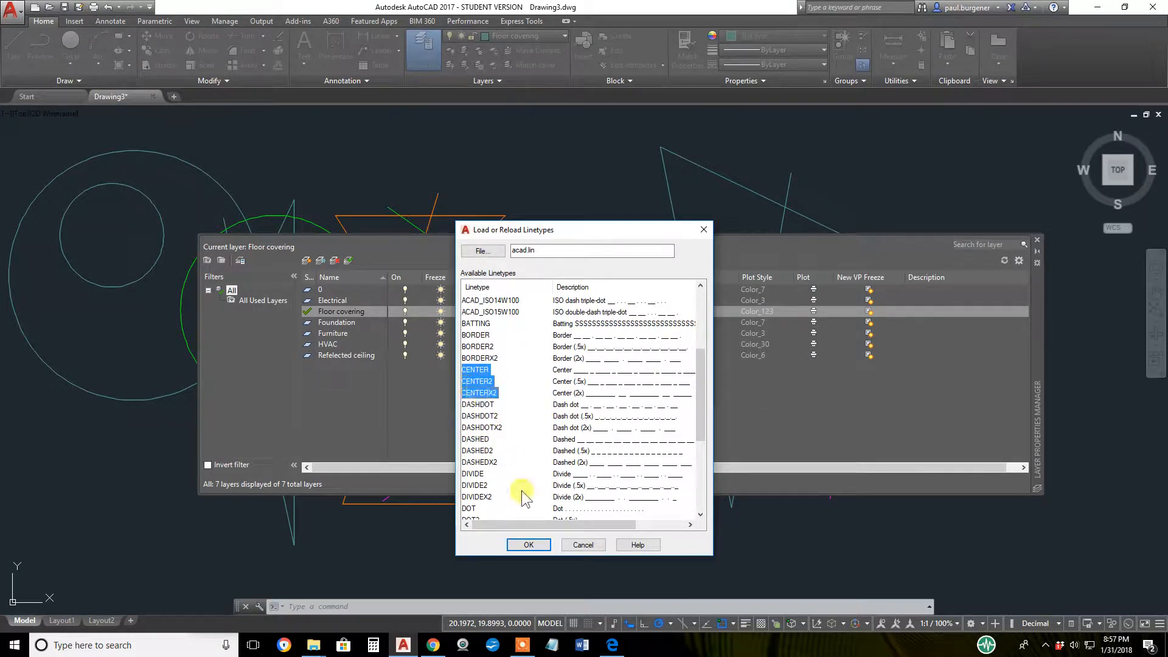
pyautogui.click(529, 543)
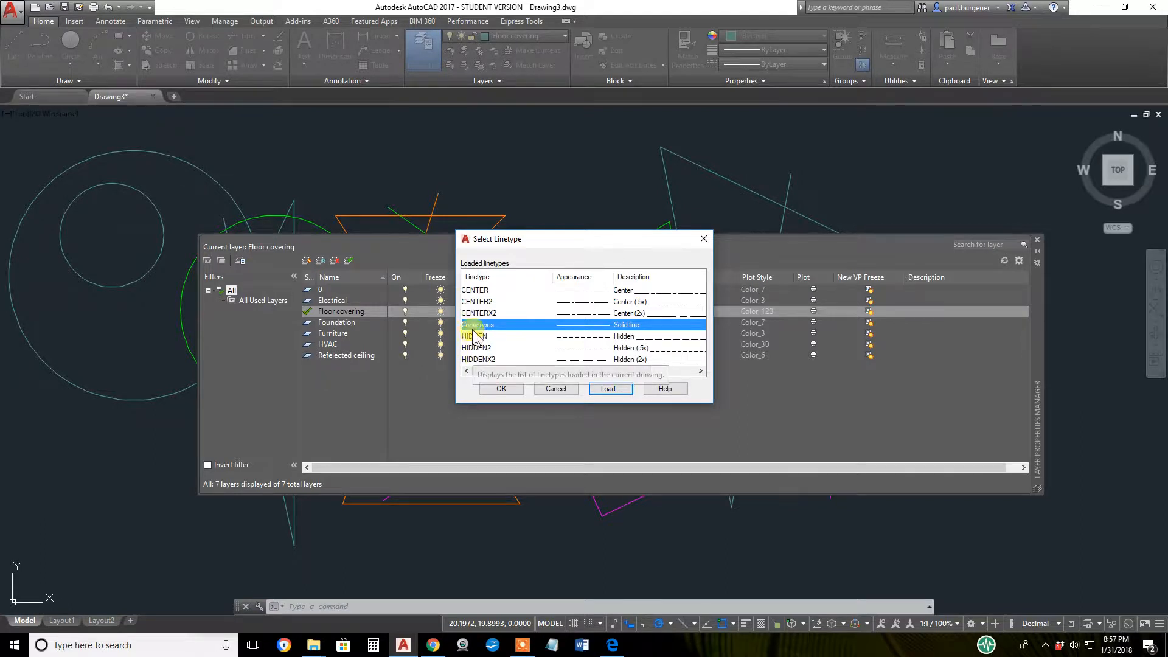
# Assign the CENTER linetype to the Floor covering layer and close the layer properties
pyautogui.click(476, 290)
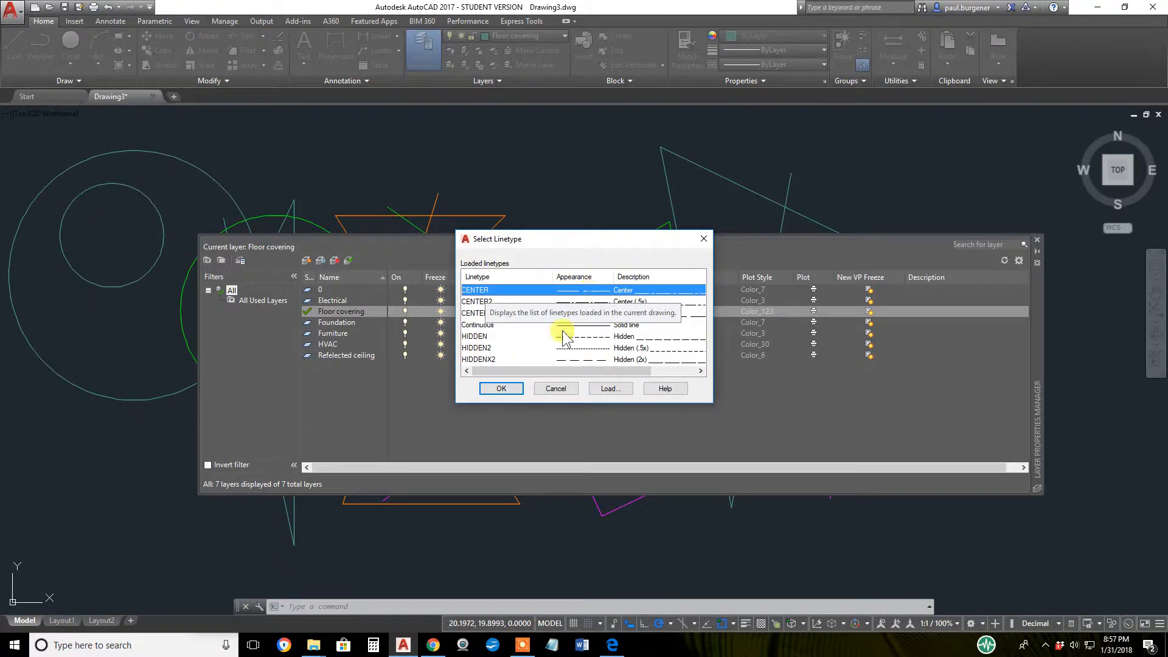
pyautogui.click(501, 388)
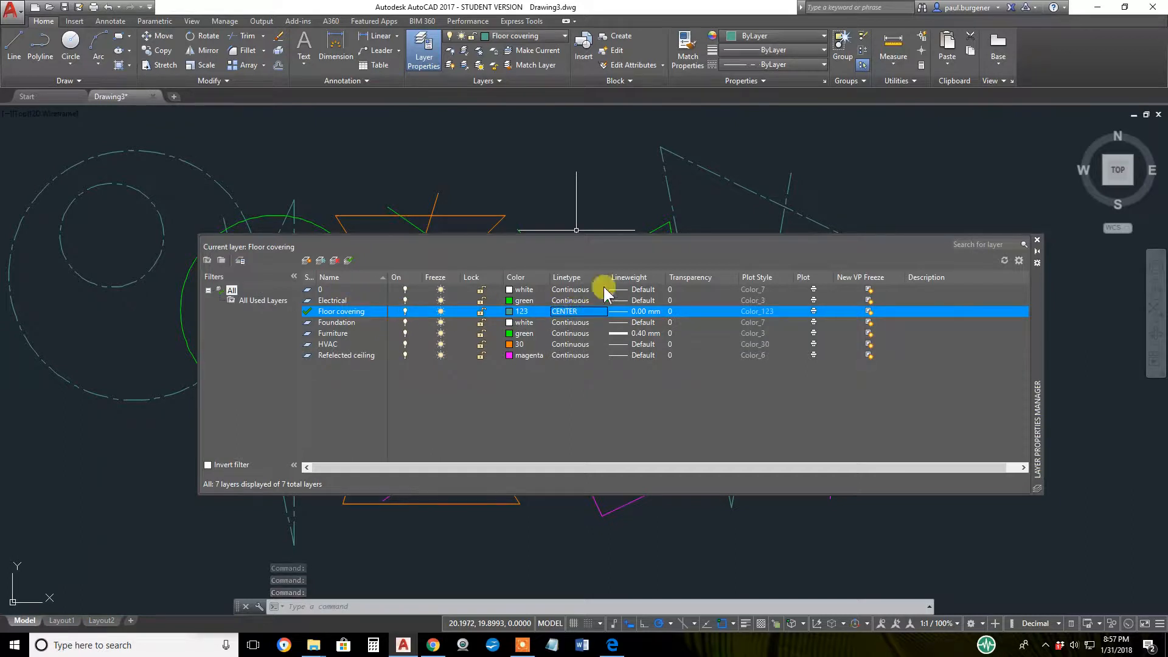
pyautogui.click(1036, 243)
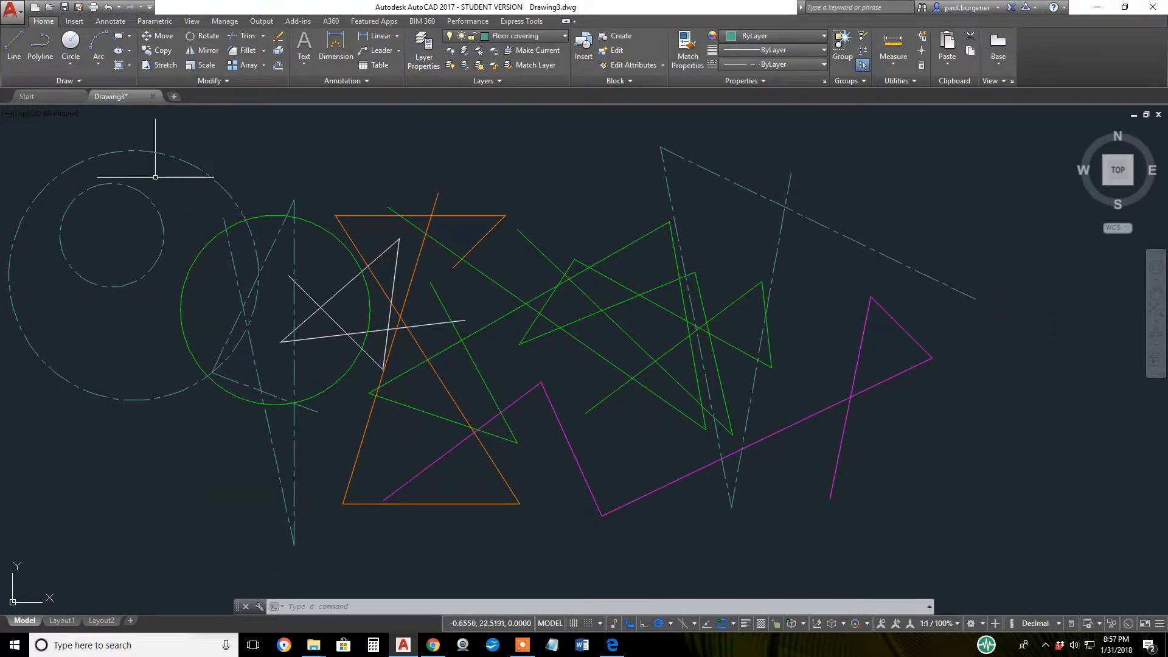
# Draw a circle with a radius of about 5.36 on the Floor covering layer, overlapping the lower half of the large teal circle
pyautogui.click(71, 42)
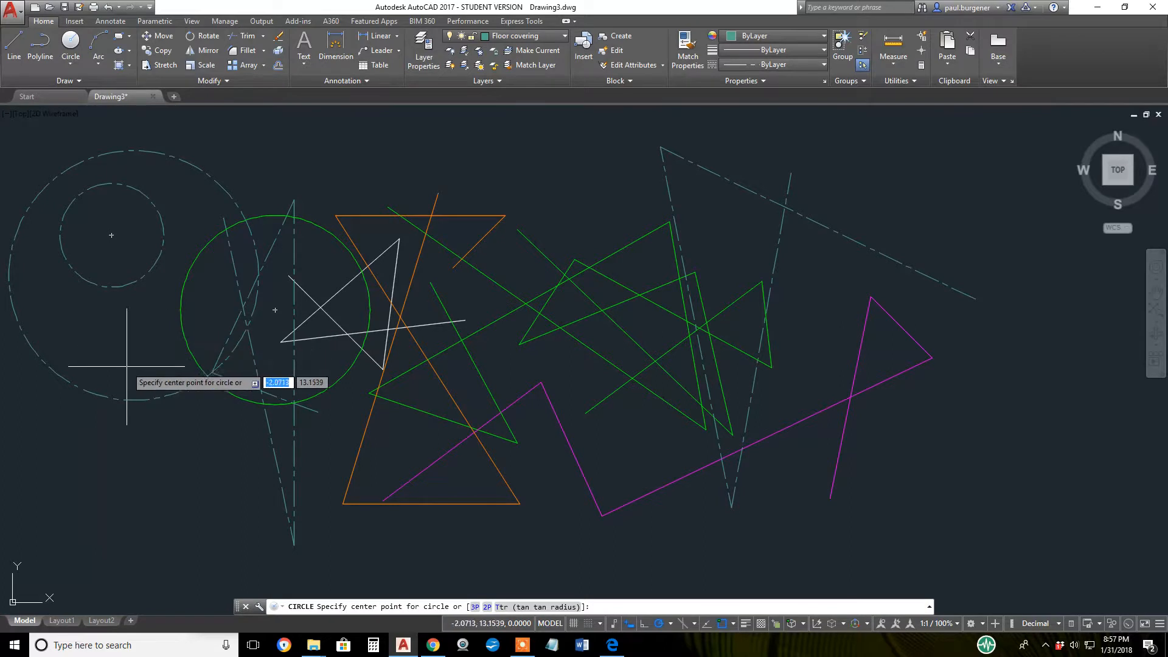
pyautogui.click(168, 419)
pyautogui.click(195, 447)
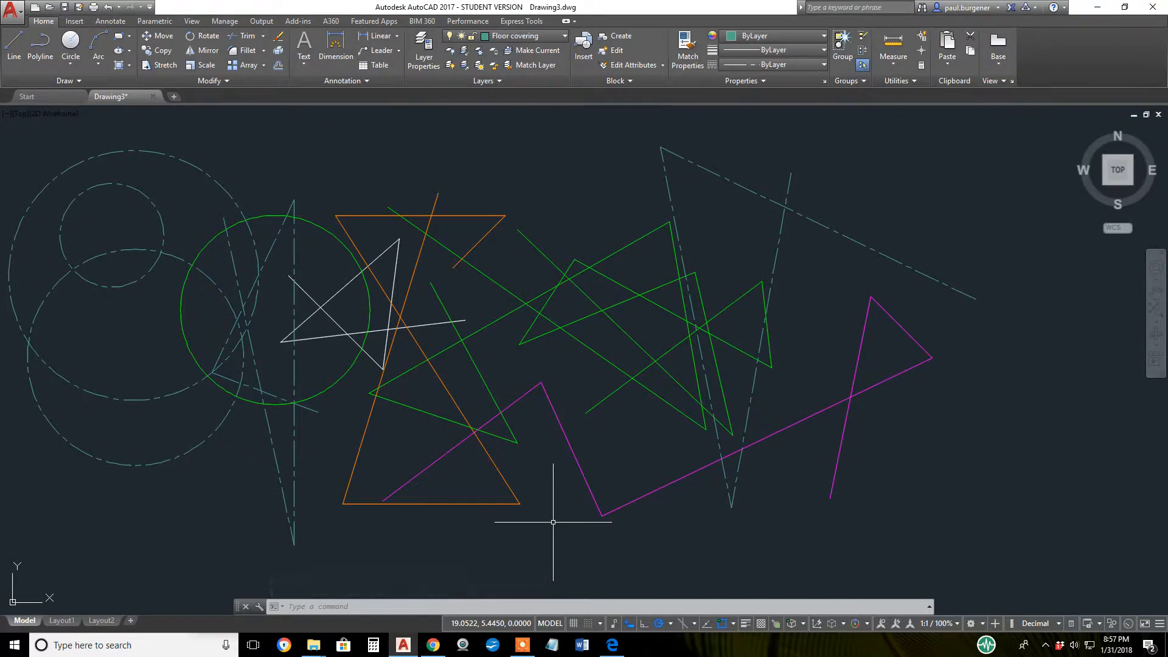
# Assign the CENTERX2 linetype to the Foundation layer and make it the current layer
pyautogui.click(427, 45)
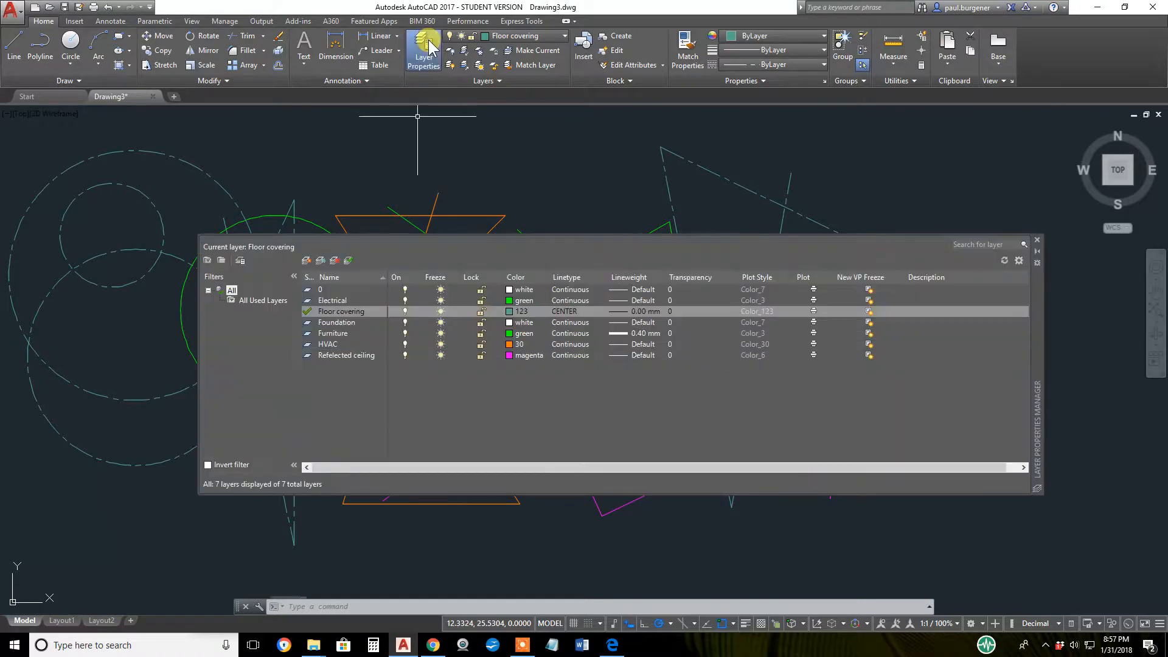
pyautogui.click(576, 321)
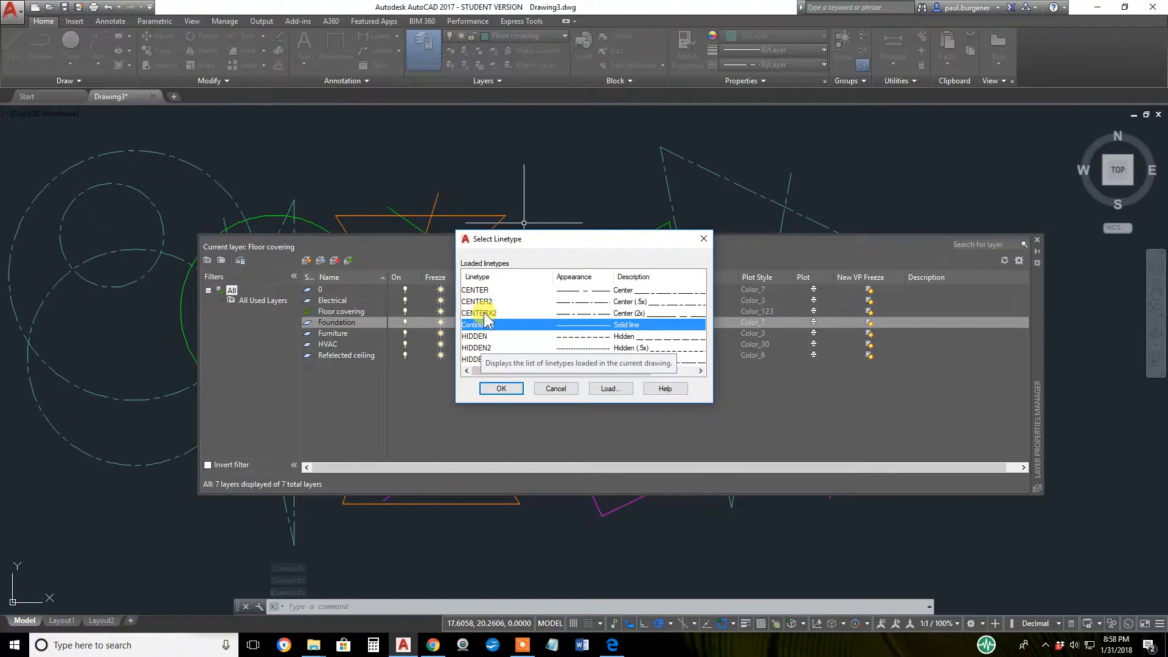
pyautogui.click(487, 313)
pyautogui.click(500, 388)
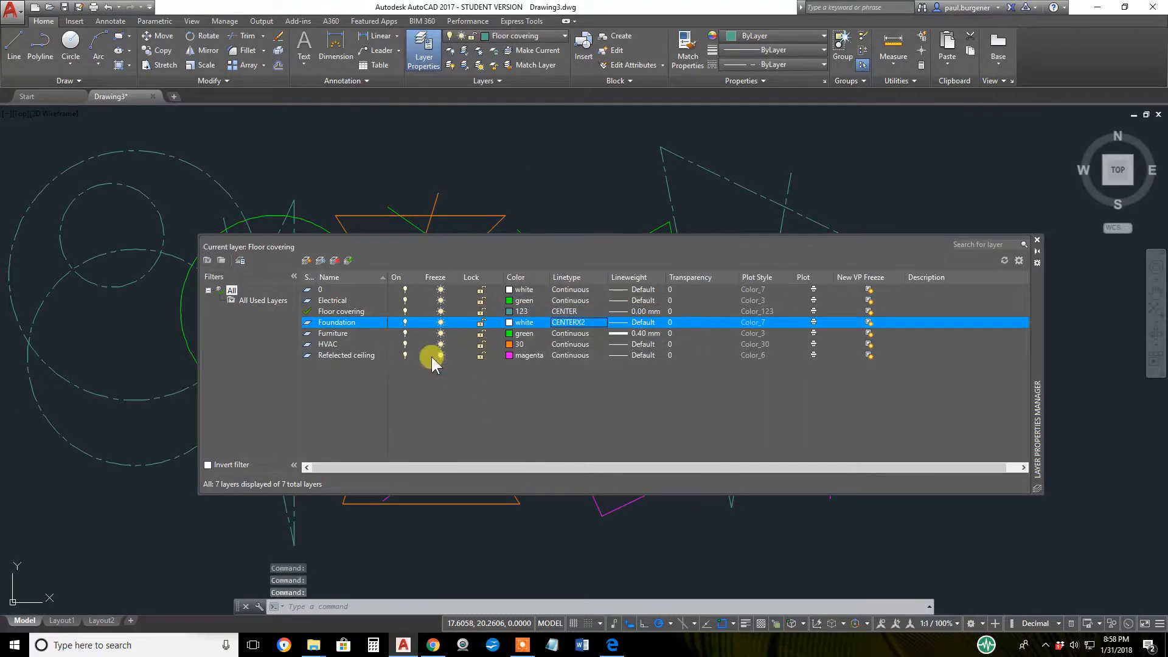
pyautogui.doubleClick(307, 322)
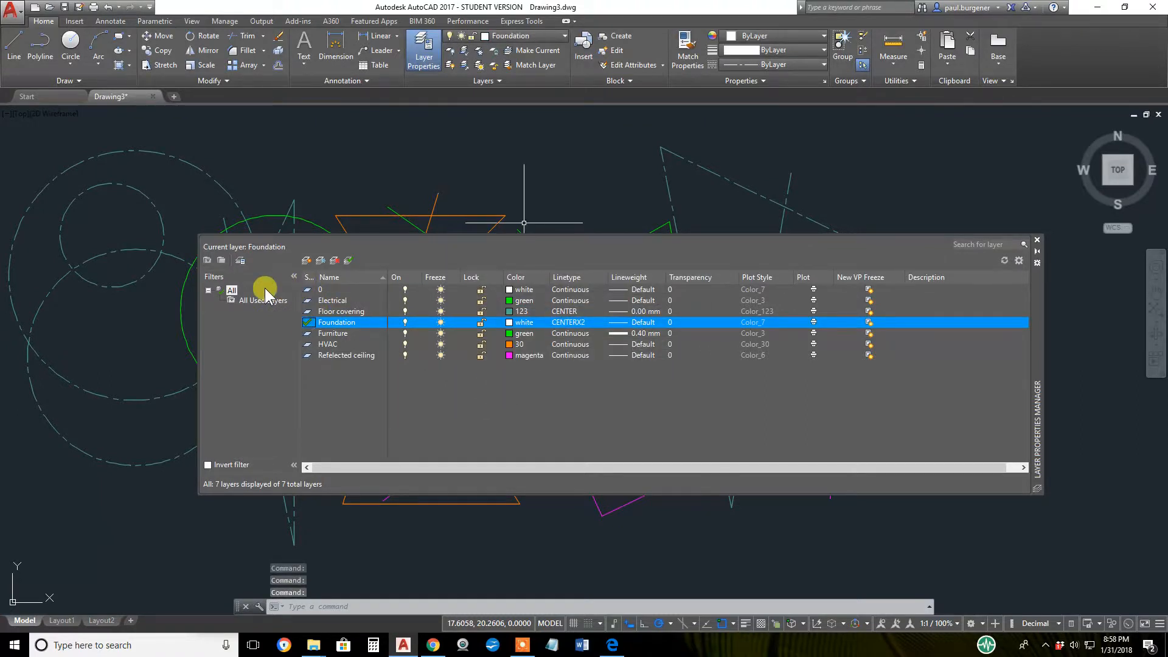
pyautogui.click(1037, 239)
# Draw a large circle on the Foundation layer in the middle of the drawing, across the orange and green lines
pyautogui.click(71, 42)
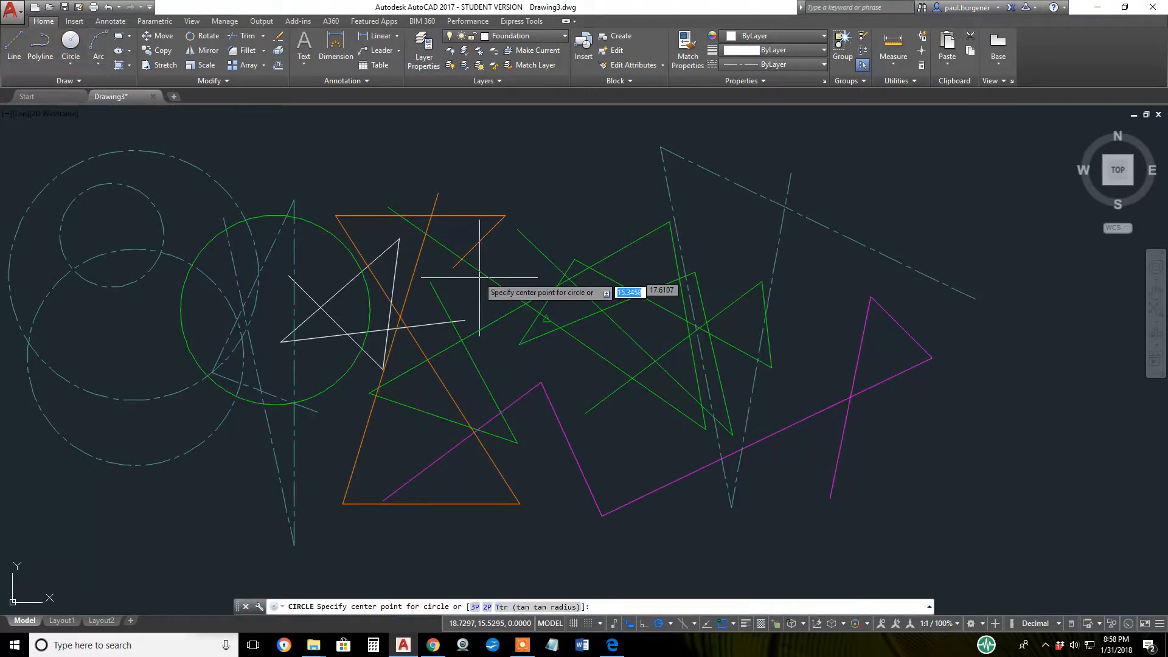
pyautogui.click(470, 295)
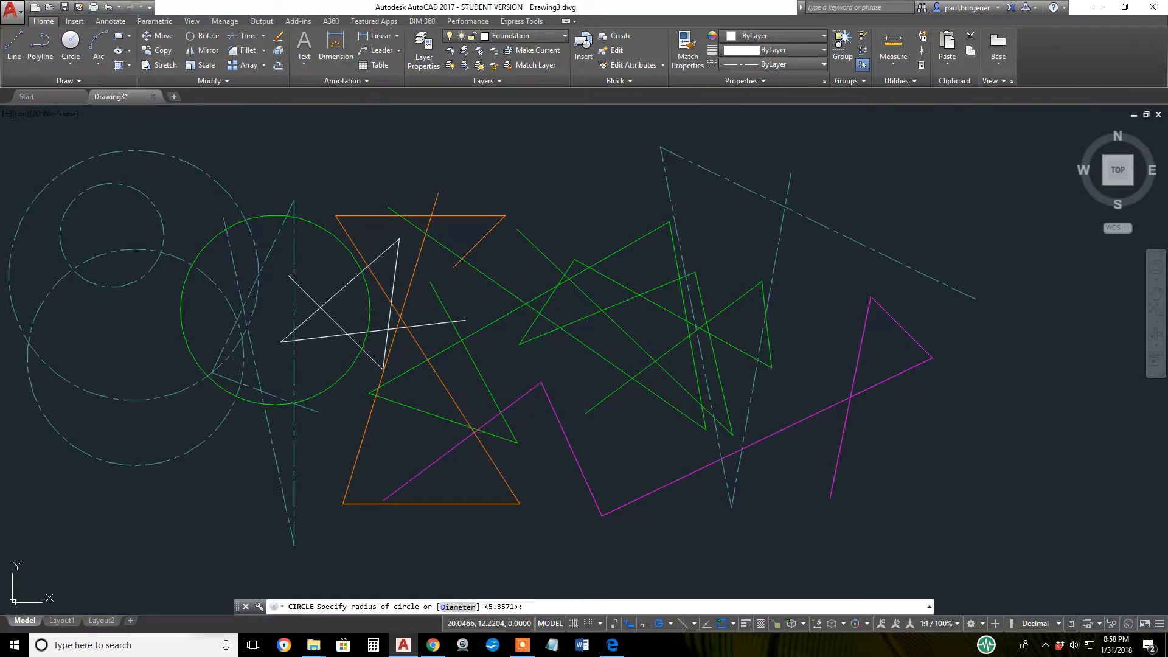
pyautogui.click(573, 385)
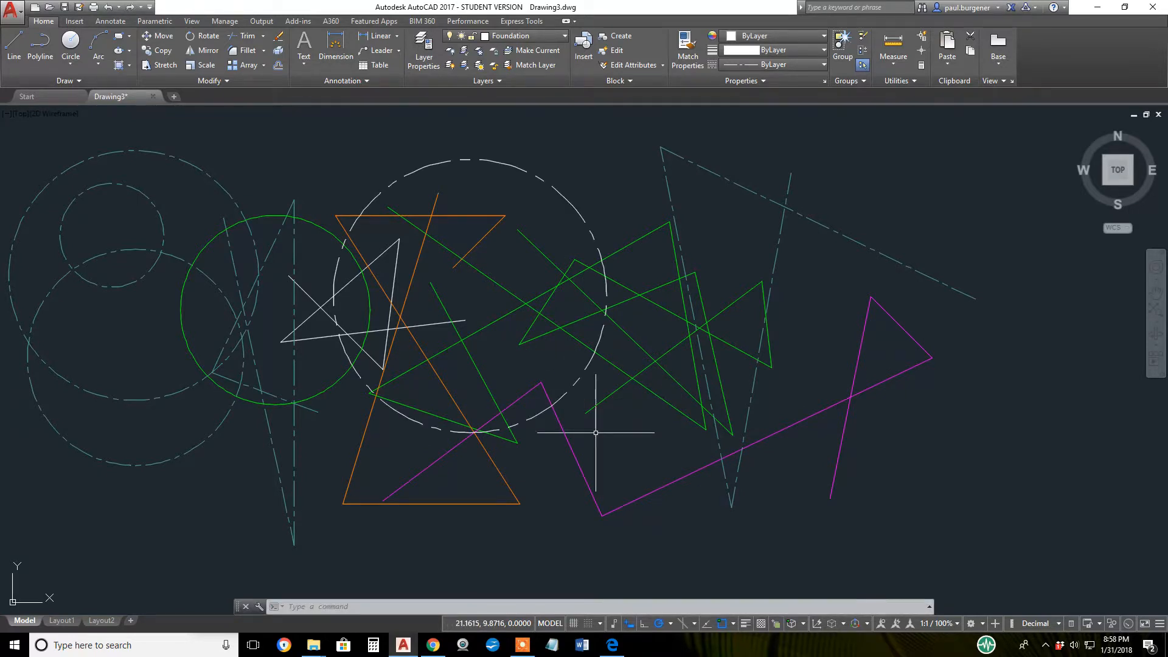
# Change the Foundation layer's linetype to HIDDEN2 and close the layer properties
pyautogui.click(424, 48)
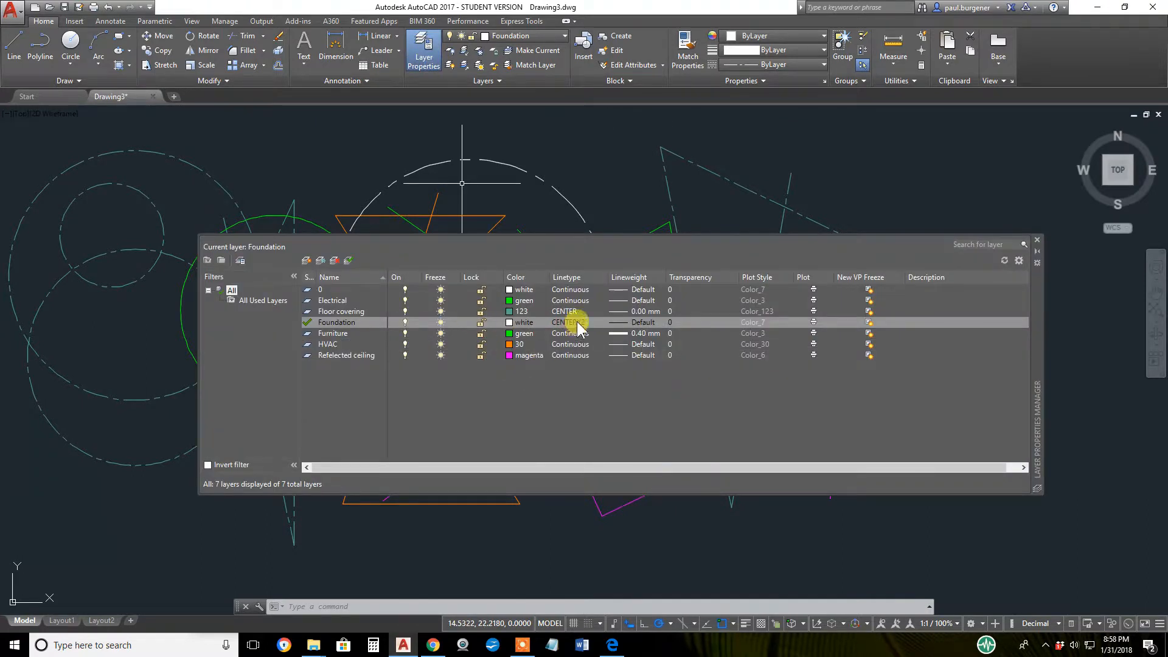
pyautogui.click(576, 321)
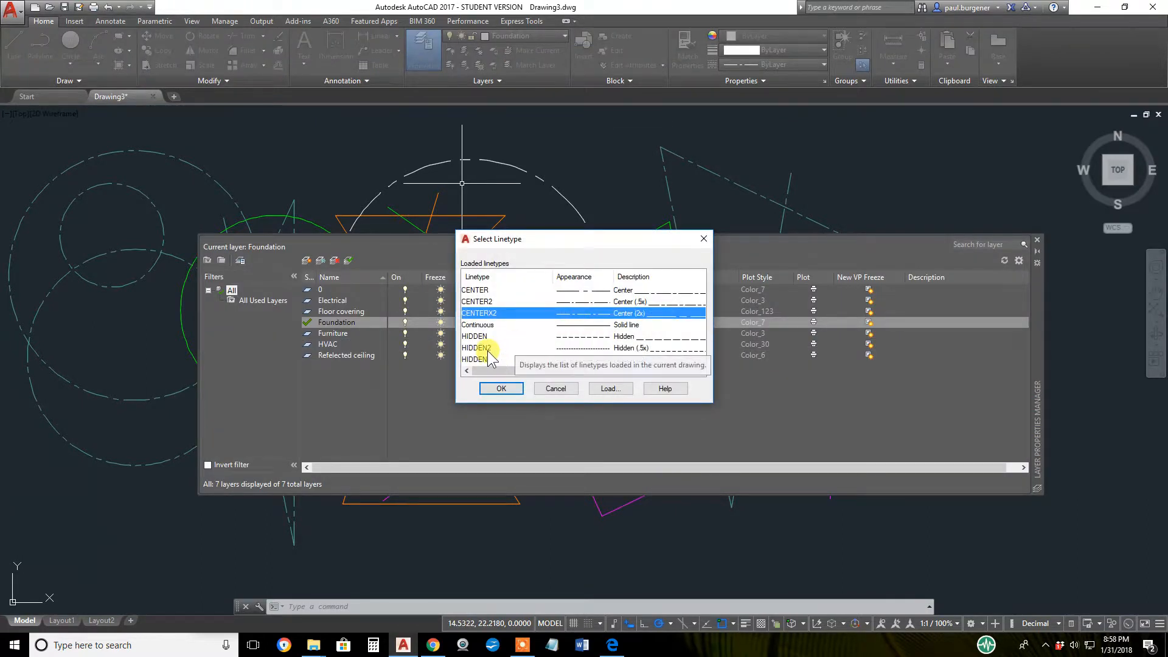
pyautogui.click(481, 348)
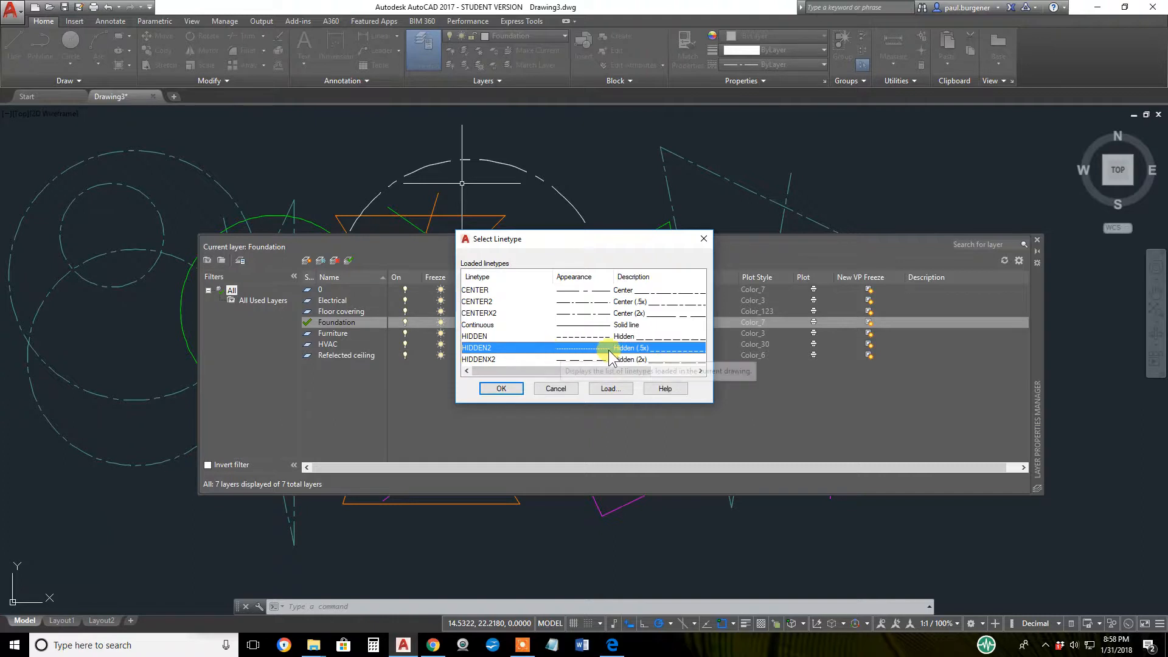
pyautogui.click(500, 388)
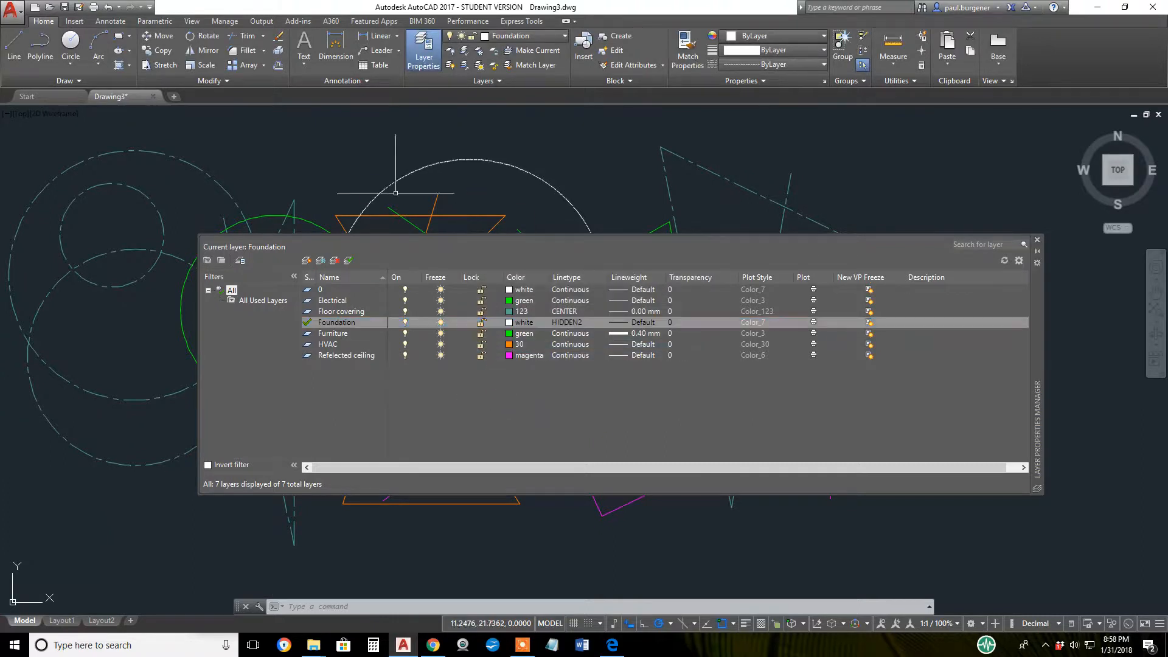
pyautogui.scroll(3, 486, 155)
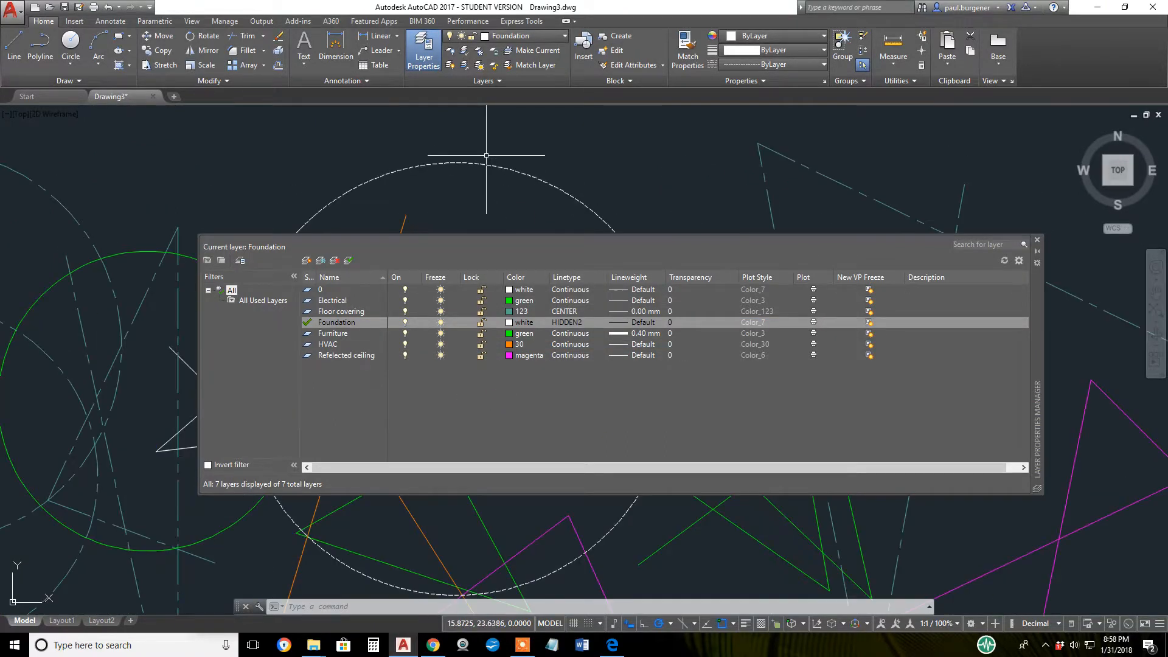
pyautogui.click(1038, 240)
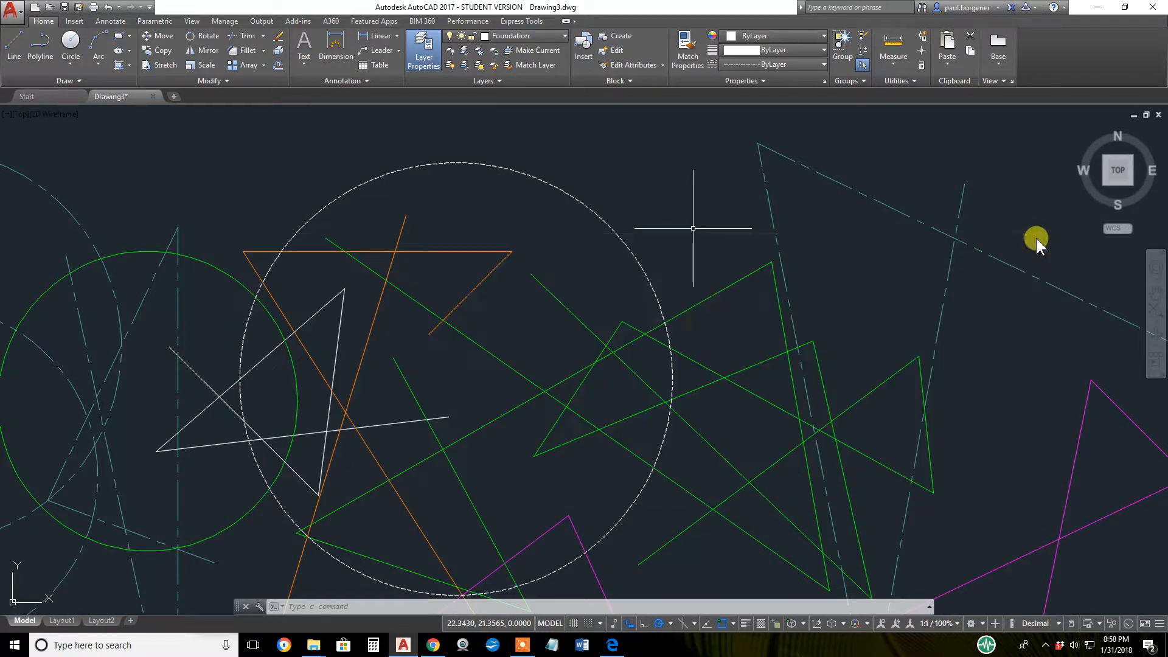
# Draw a long diagonal line on the Foundation layer, from far upper left of the existing objects to far lower right
pyautogui.scroll(-3, 591, 313)
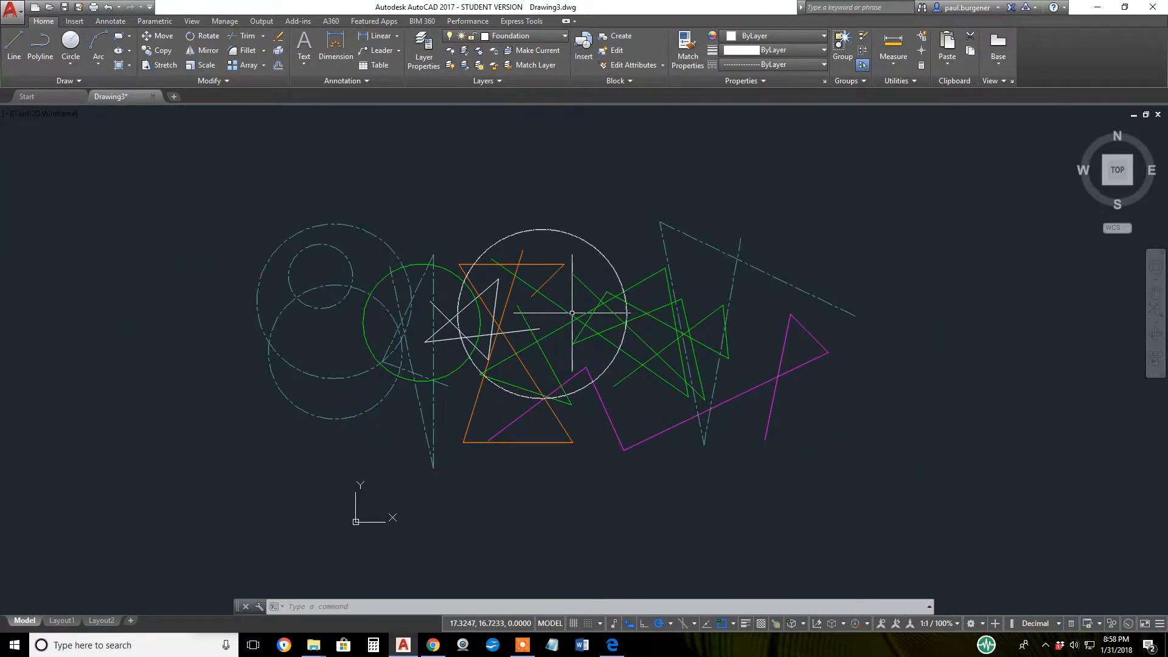
pyautogui.scroll(2, 572, 311)
pyautogui.scroll(-5, 448, 325)
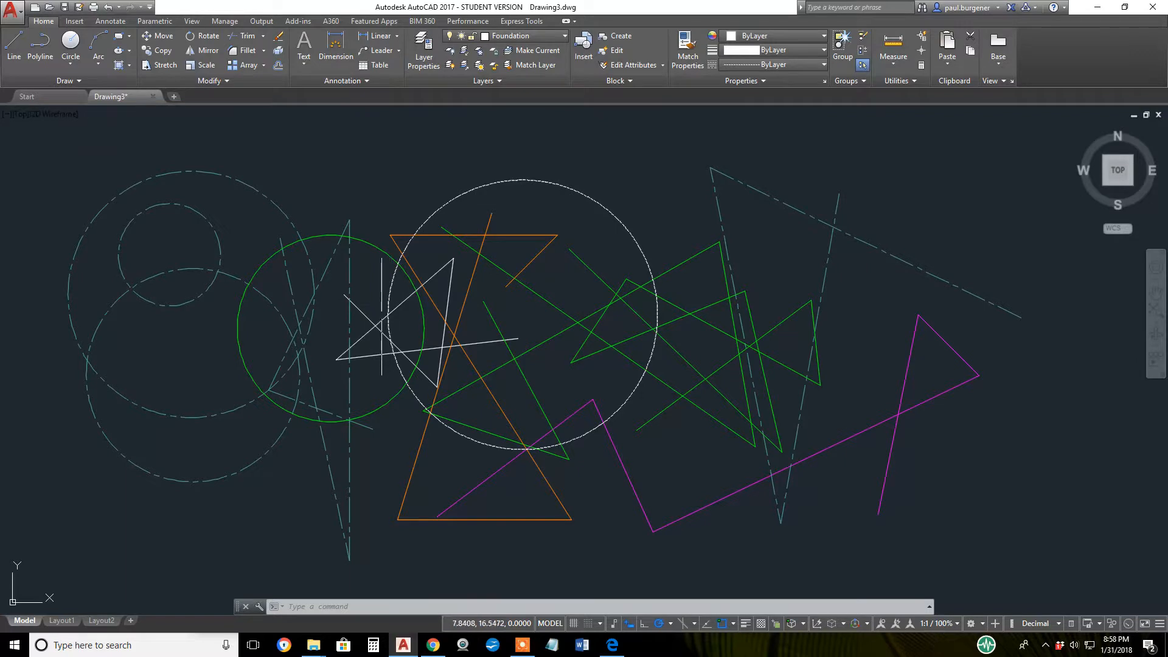
pyautogui.moveTo(449, 325)
pyautogui.mouseDown(button='middle')
pyautogui.moveTo(605, 334)
pyautogui.moveTo(559, 335)
pyautogui.mouseUp(button='middle')
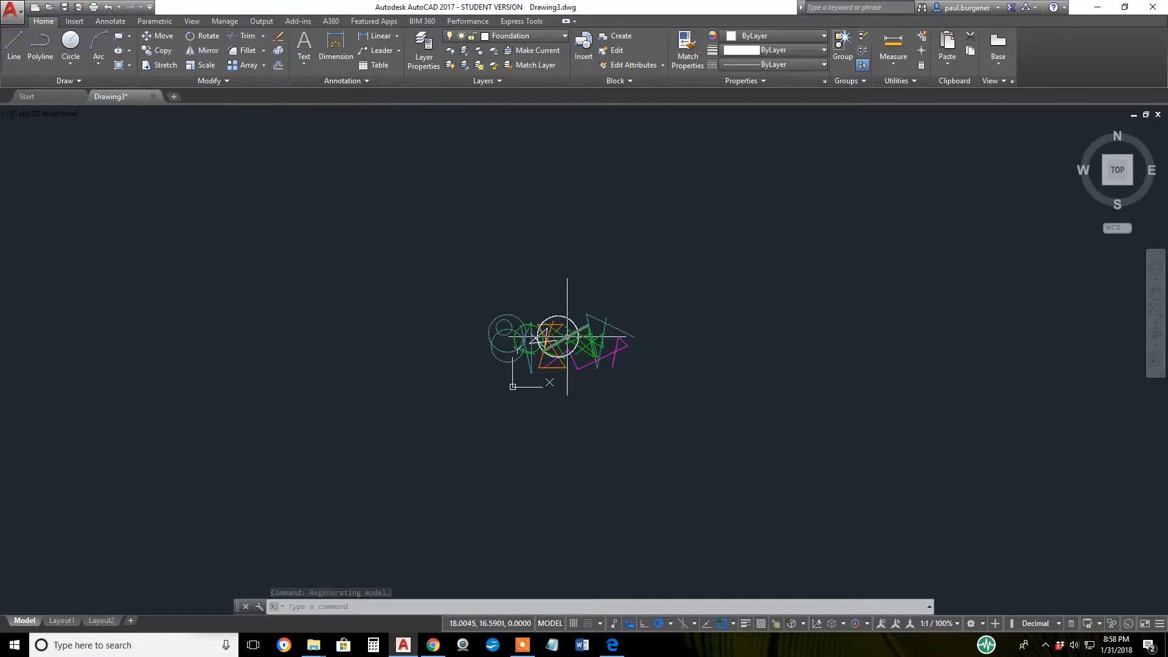
pyautogui.click(14, 44)
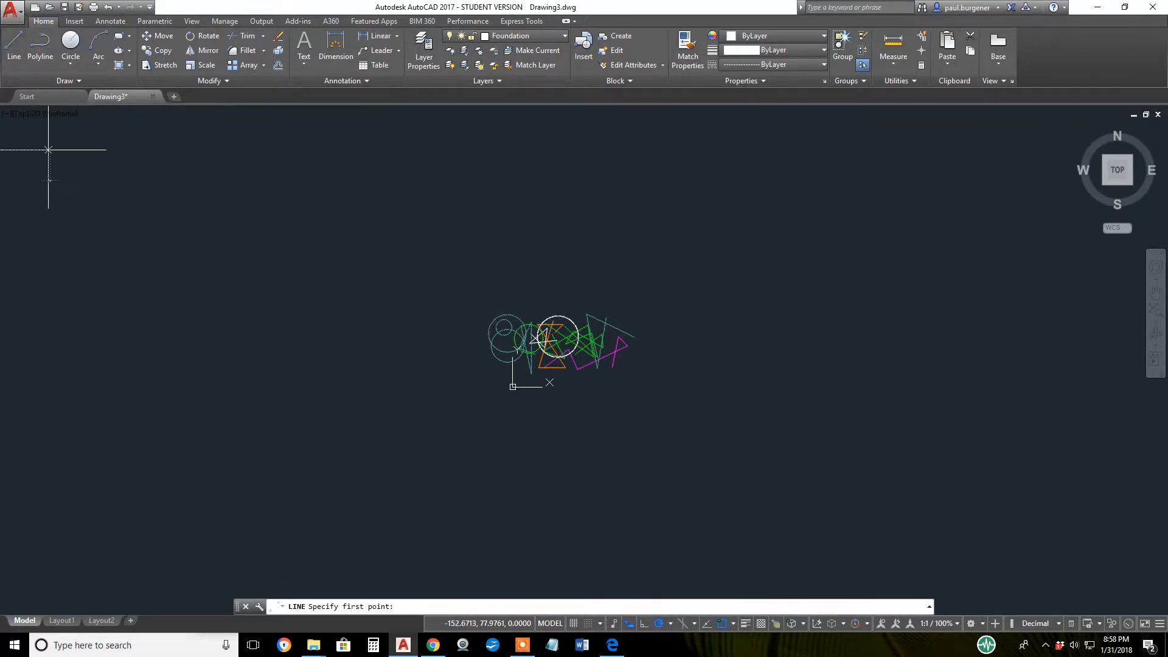
pyautogui.click(50, 149)
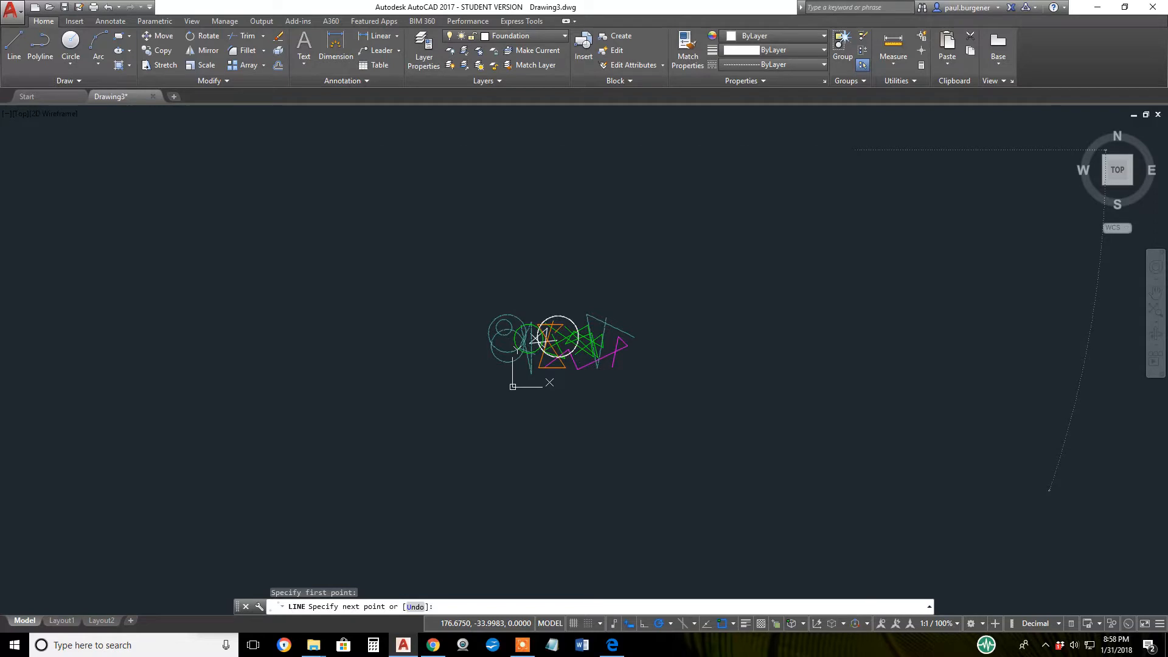
pyautogui.scroll(6, 650, 357)
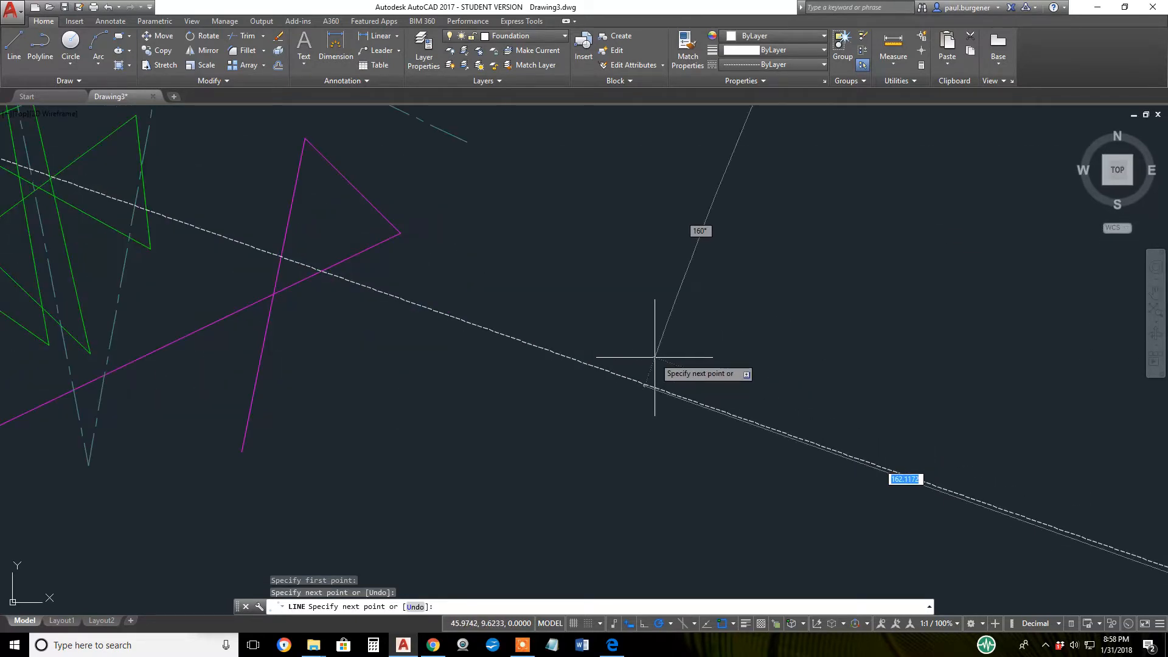
pyautogui.scroll(-6, 639, 359)
pyautogui.press('Escape')
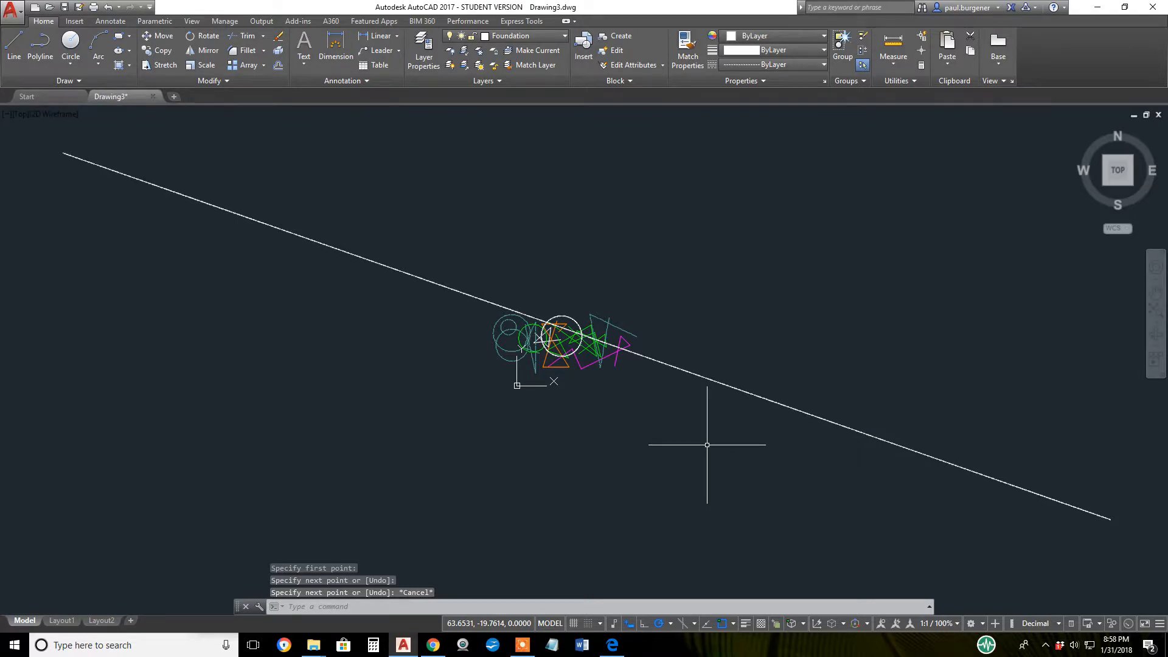
# Set the global linetype scale (LTSCALE) to 10 and check the dashes on the Foundation line and circle
pyautogui.write('LTscal')
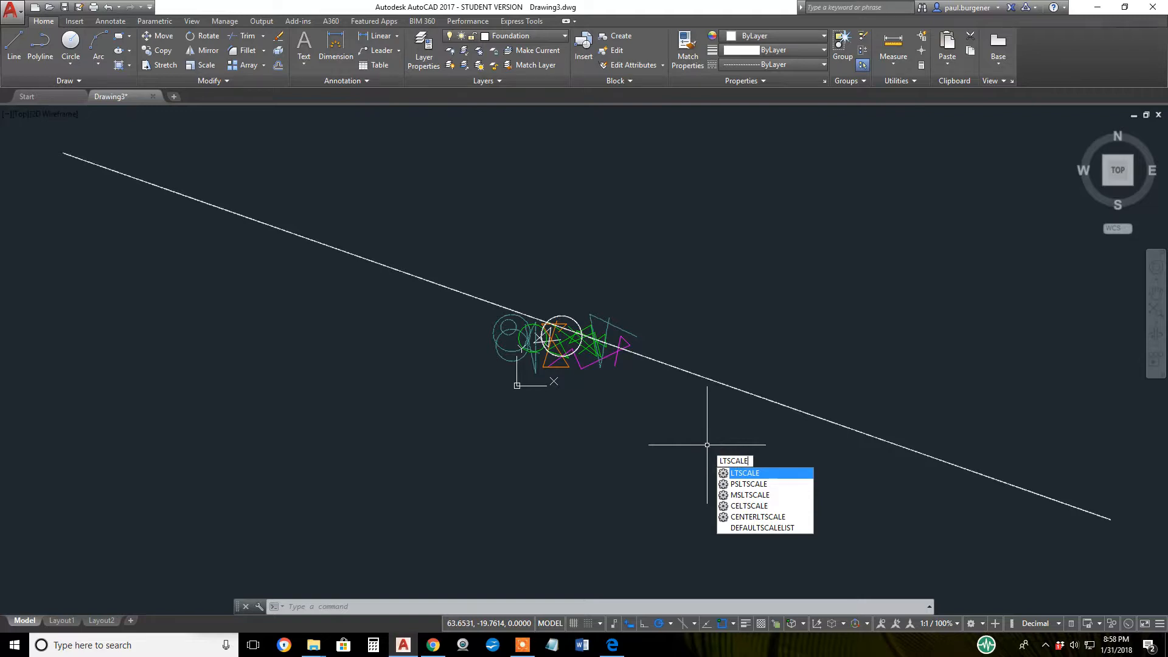
pyautogui.press('Return')
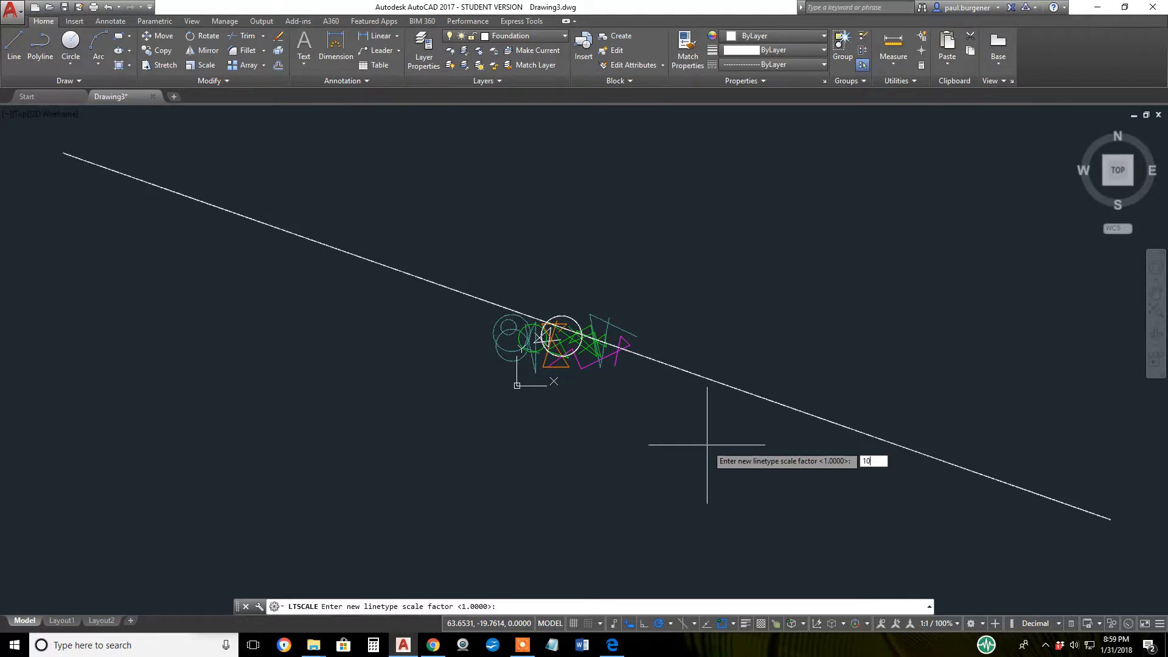
pyautogui.write('10')
pyautogui.press('Return')
pyautogui.scroll(5, 539, 327)
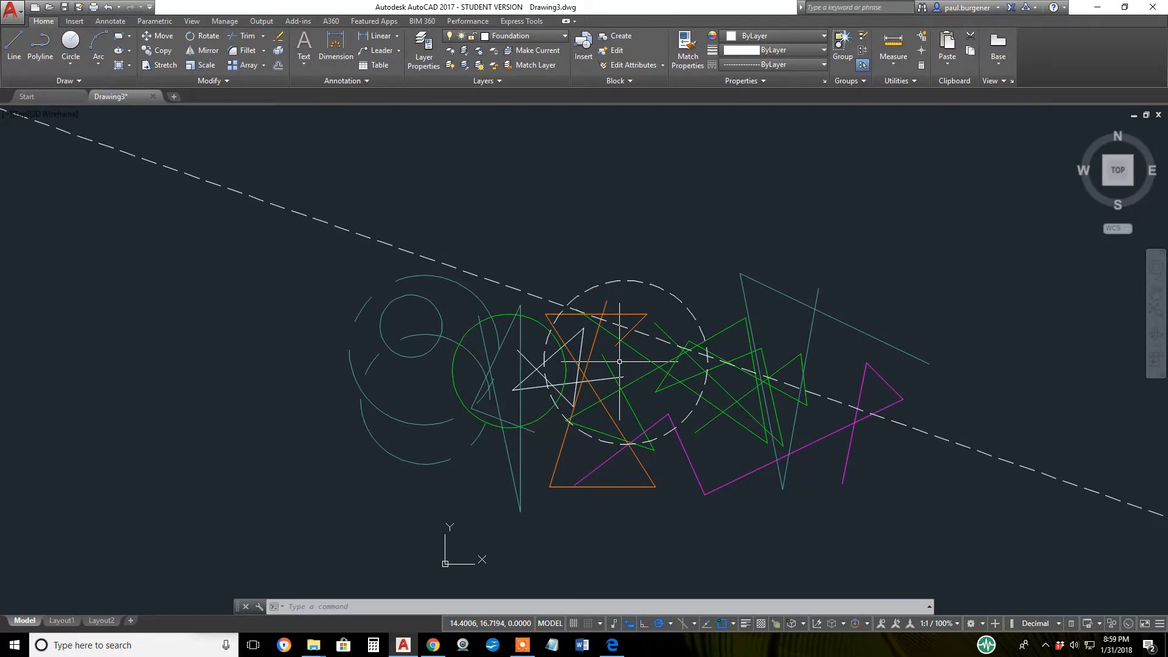
pyautogui.scroll(-2, 619, 361)
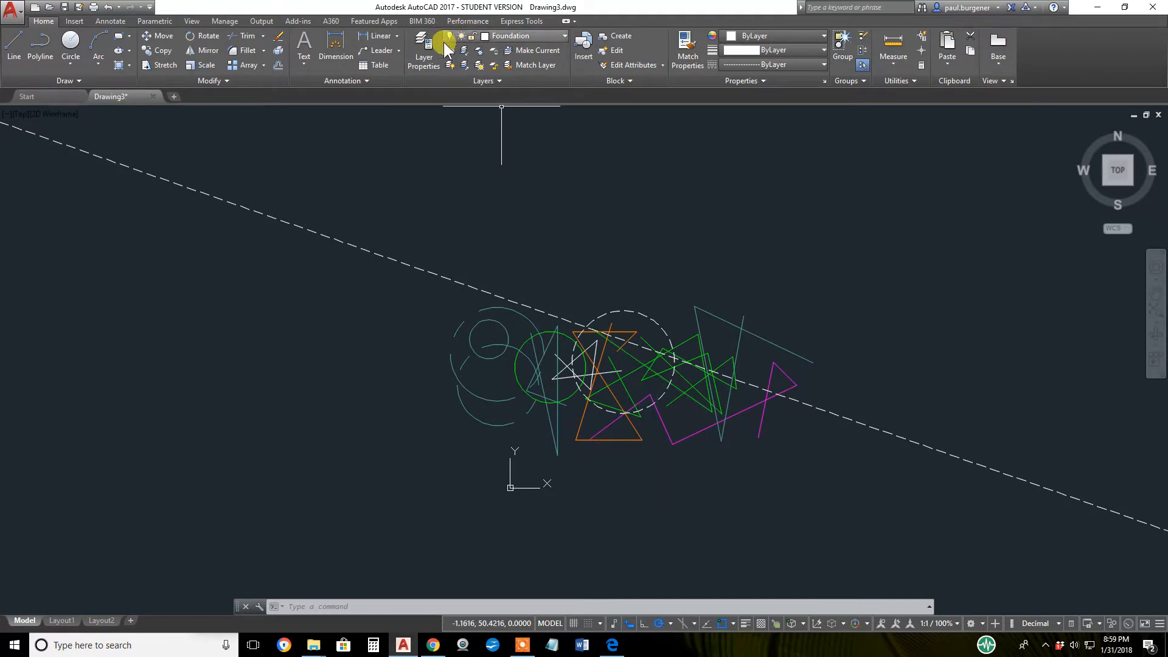
# Look through the linetypes in acad.lin that can be loaded for the Foundation layer, and cancel without loading any
pyautogui.click(424, 50)
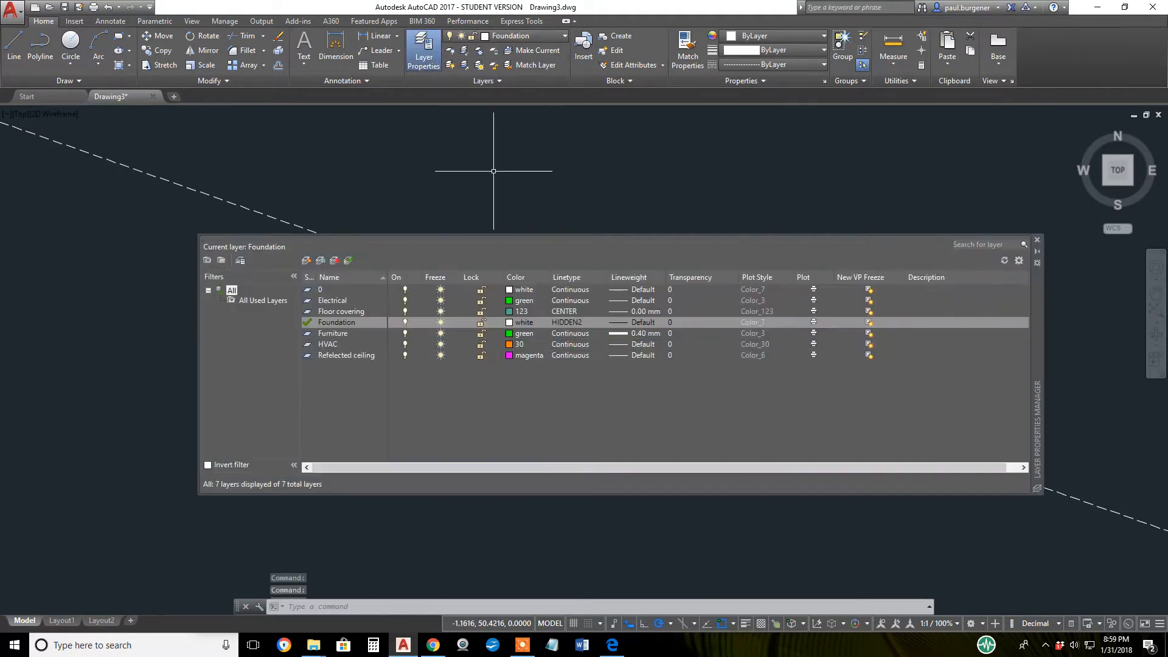
pyautogui.click(567, 322)
pyautogui.click(570, 322)
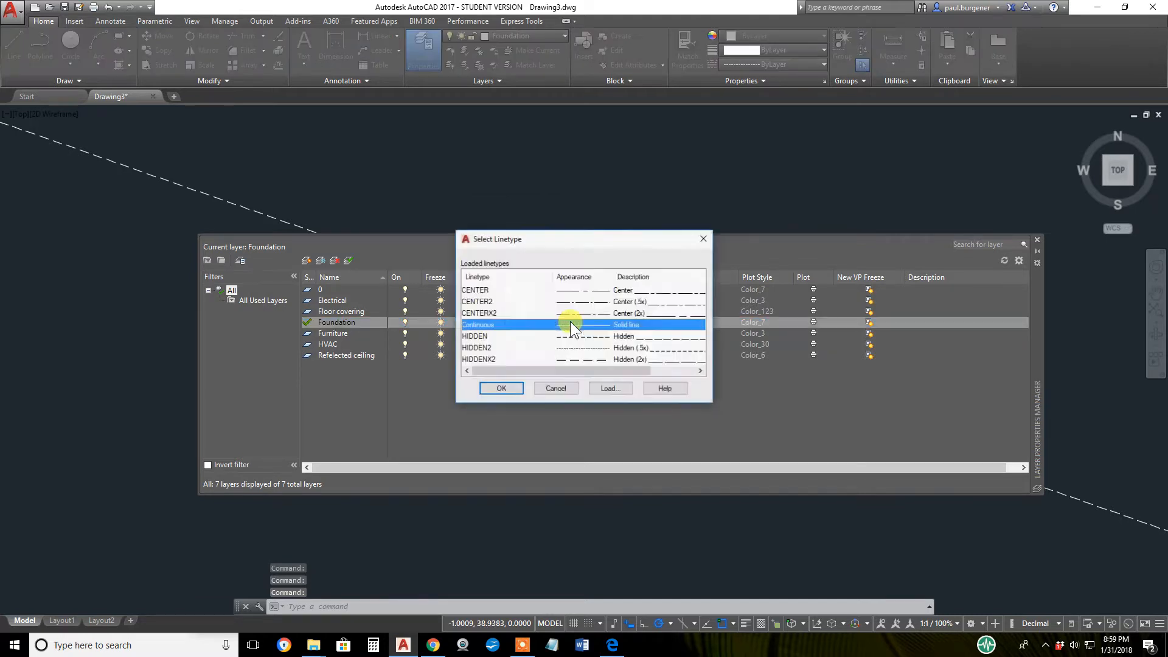
pyautogui.click(611, 390)
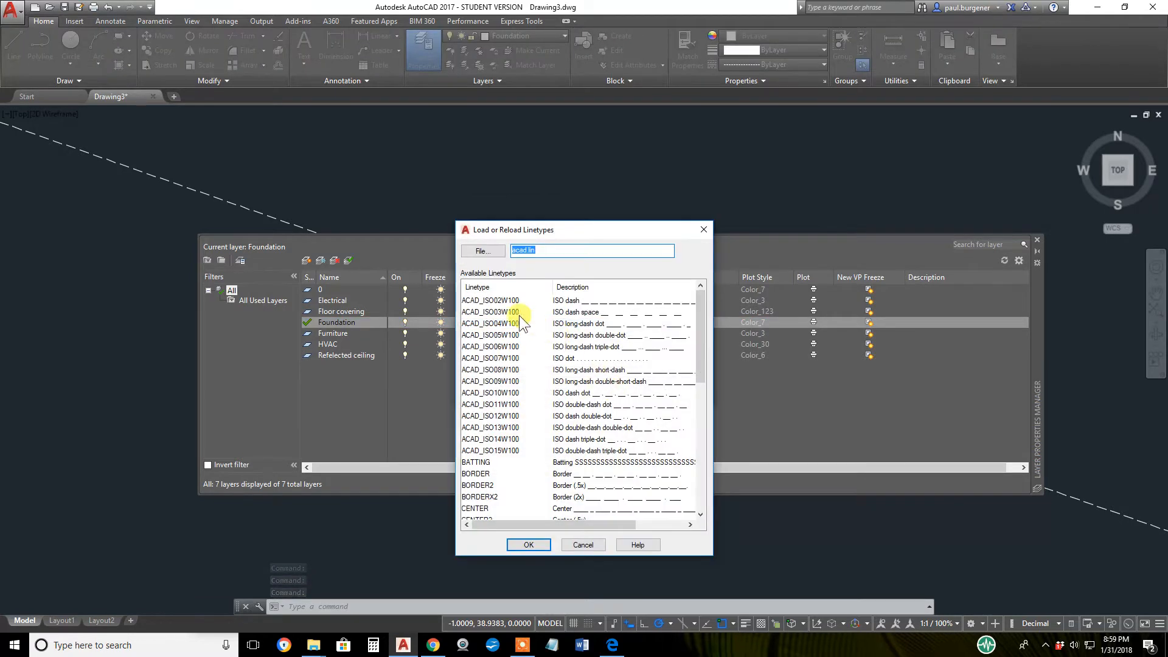
pyautogui.keyDown('shift'); pyautogui.click(490, 449); pyautogui.keyUp('shift')
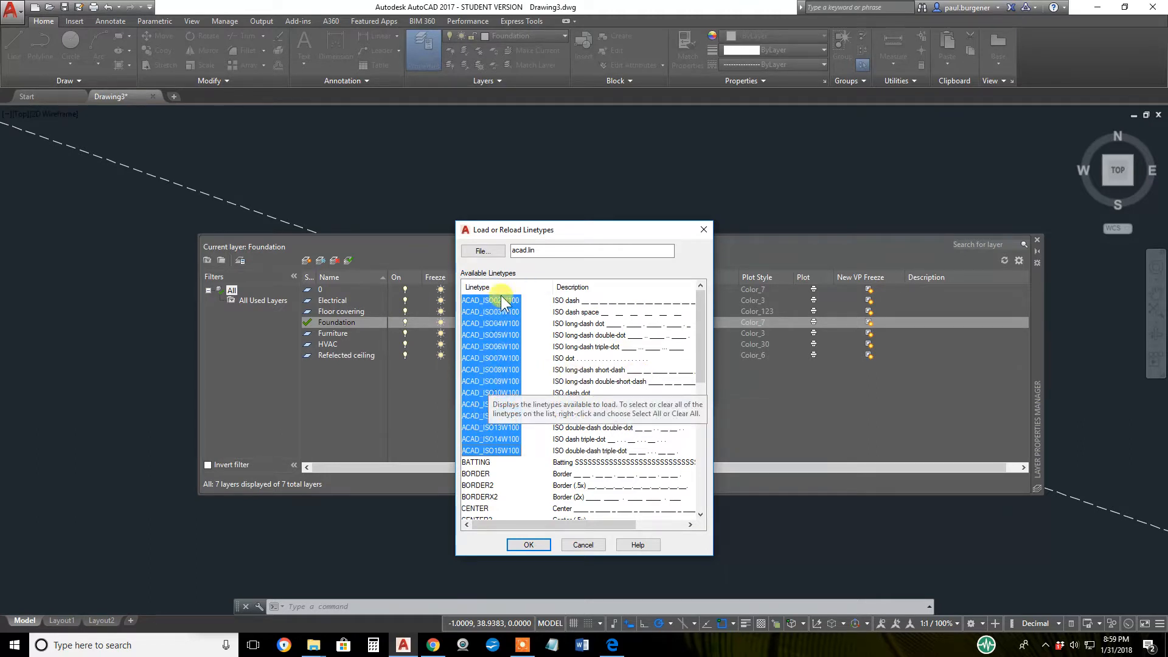
pyautogui.click(480, 486)
pyautogui.scroll(-2, 497, 484)
pyautogui.scroll(-3, 497, 481)
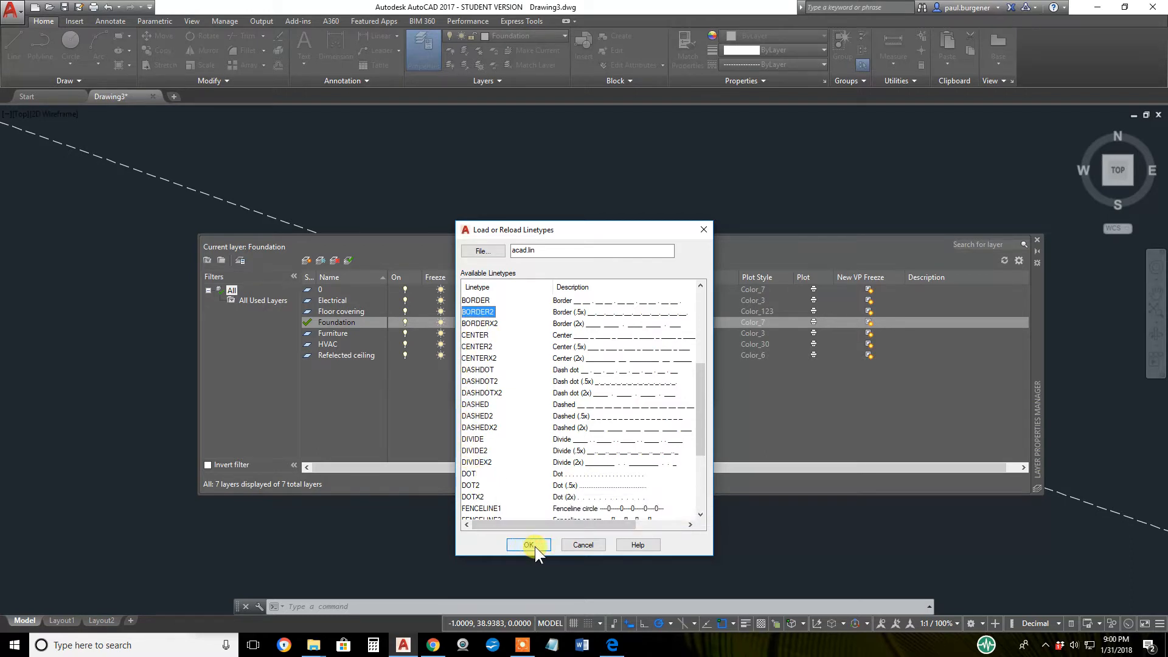
pyautogui.click(587, 545)
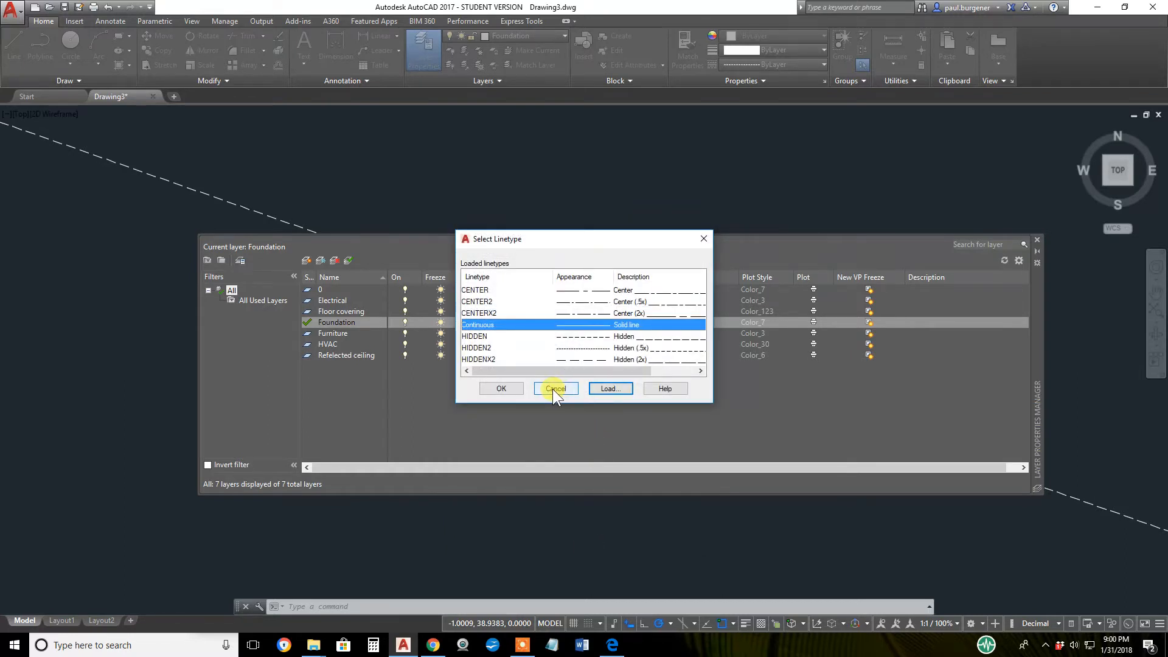
pyautogui.click(554, 388)
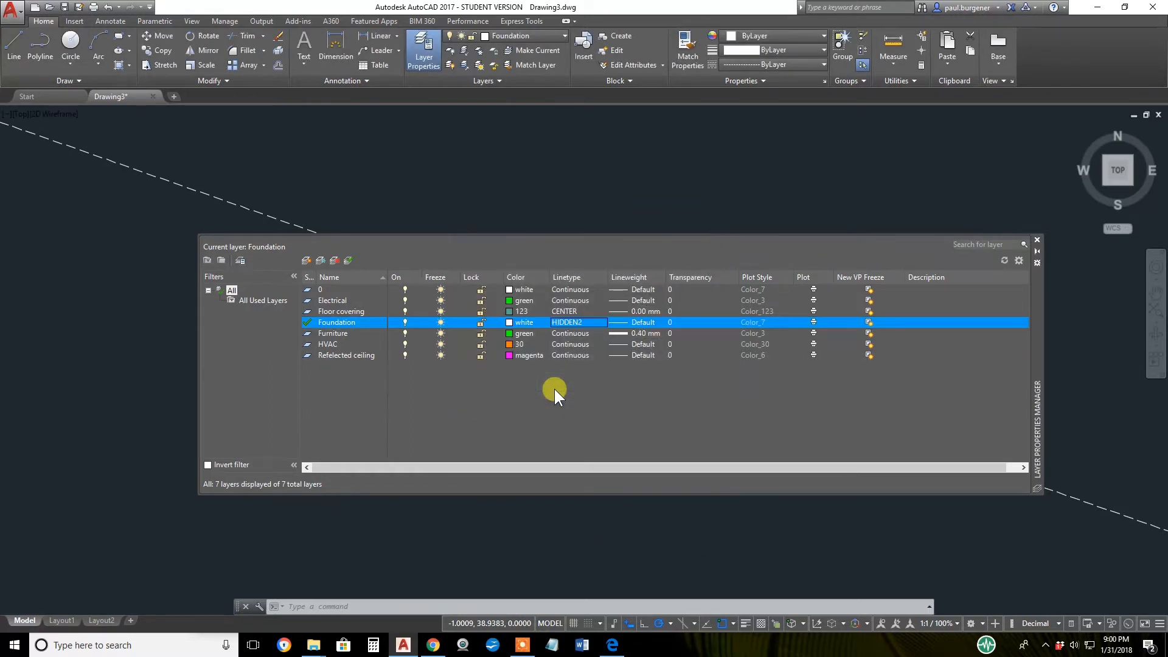
# Load the BORDER, BORDER2 and BORDERX2 linetypes, assign BORDERX2 to the Foundation layer and close the layer properties
pyautogui.click(570, 321)
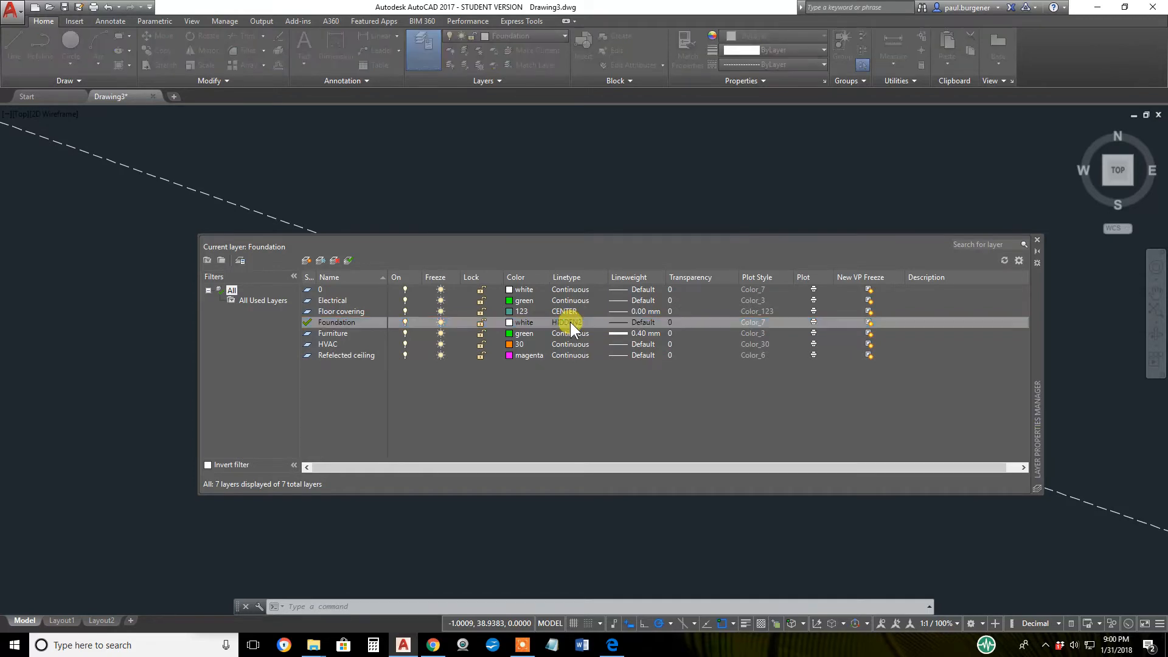
pyautogui.click(609, 388)
pyautogui.click(481, 475)
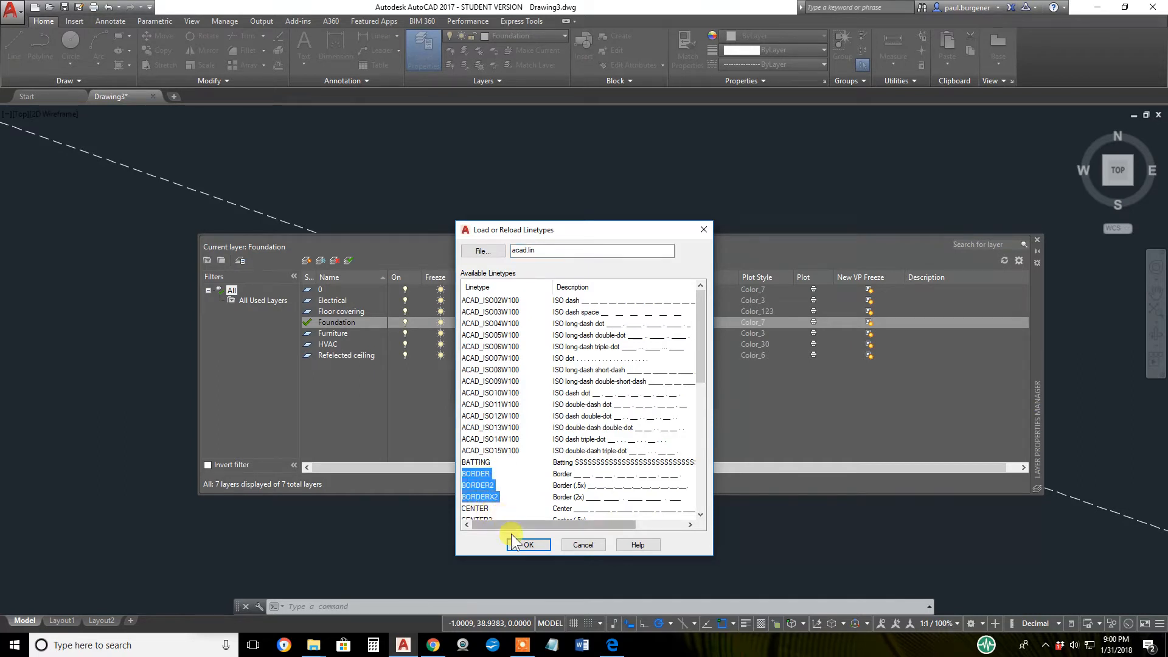
pyautogui.click(534, 544)
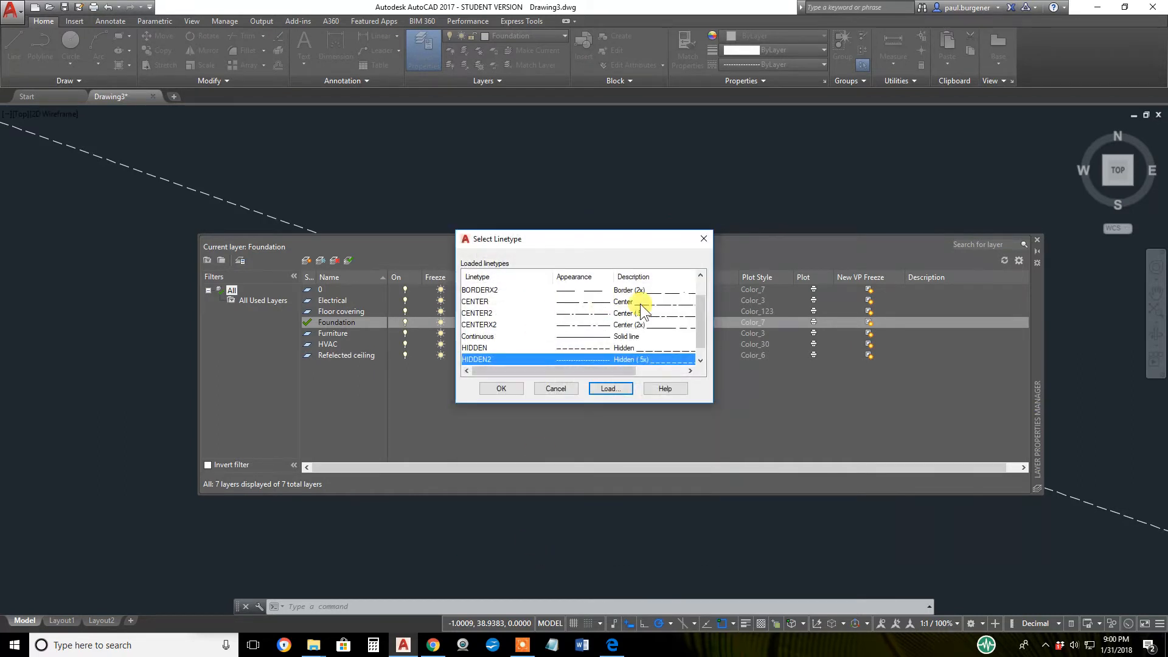
pyautogui.click(473, 289)
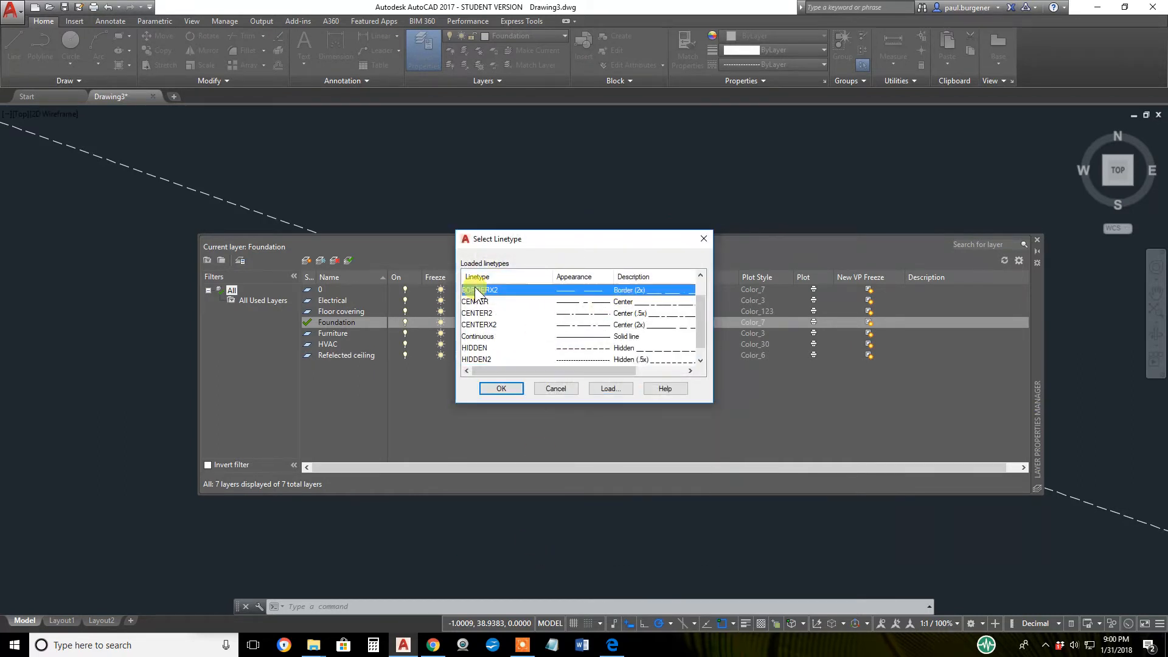
pyautogui.click(501, 388)
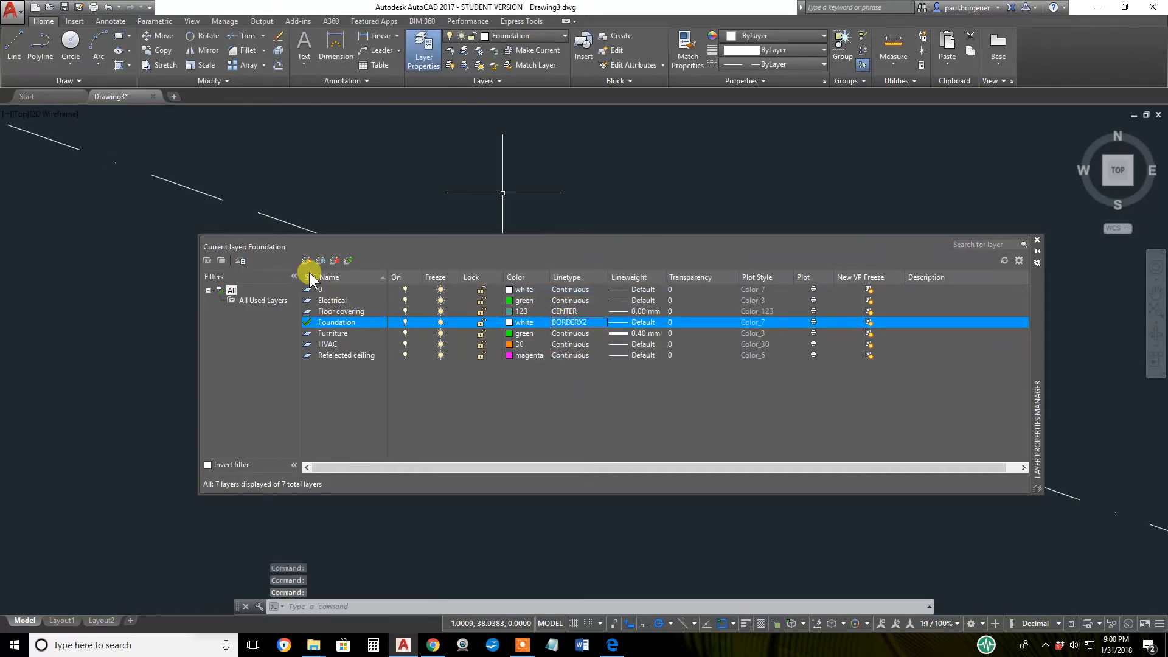
pyautogui.click(1037, 240)
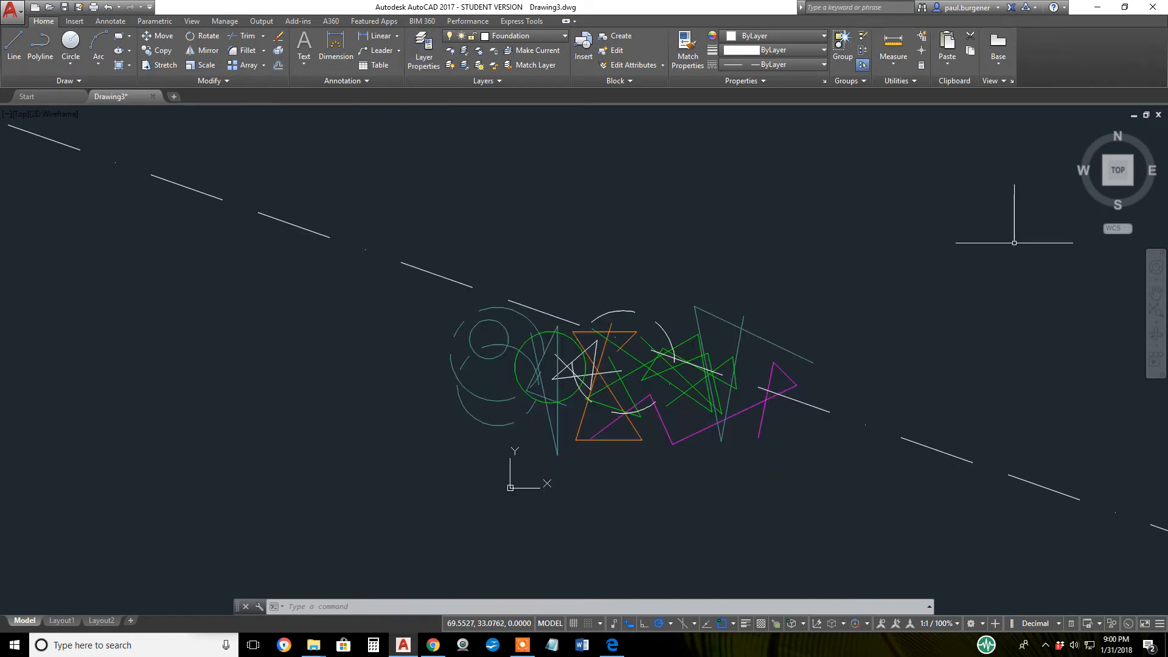
# Set the global linetype scale (LTSCALE) to 1
pyautogui.scroll(4, 630, 390)
pyautogui.scroll(5, 634, 383)
pyautogui.scroll(-5, 631, 385)
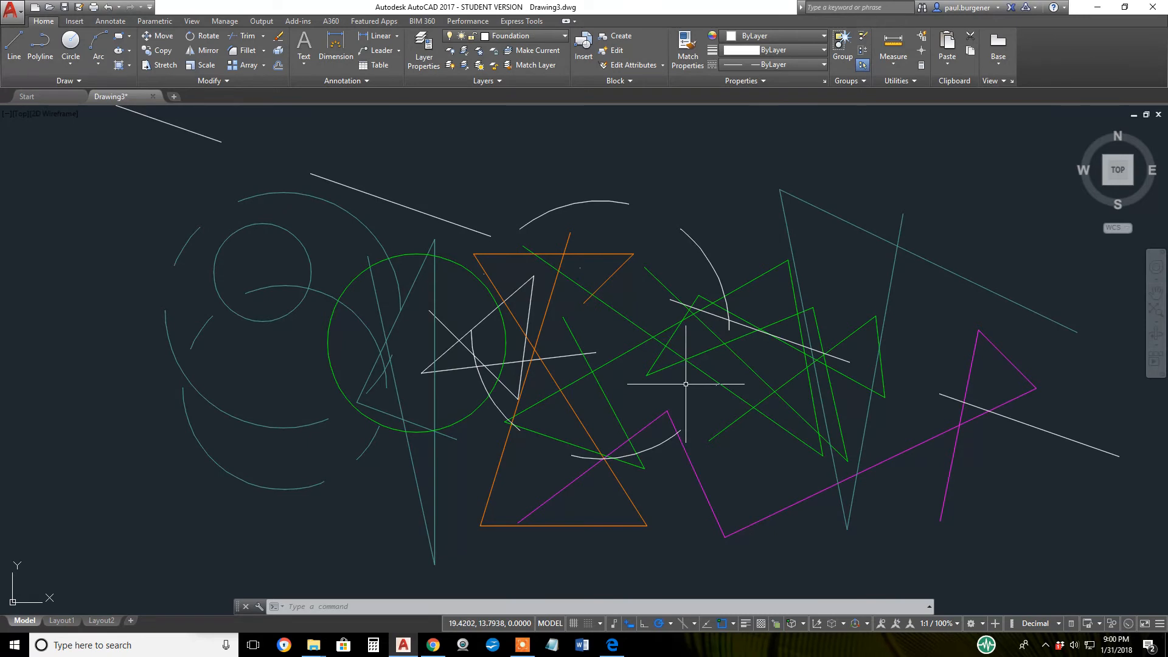
pyautogui.write('linetype scale')
pyautogui.press('Return')
pyautogui.write('1')
pyautogui.press('Return')
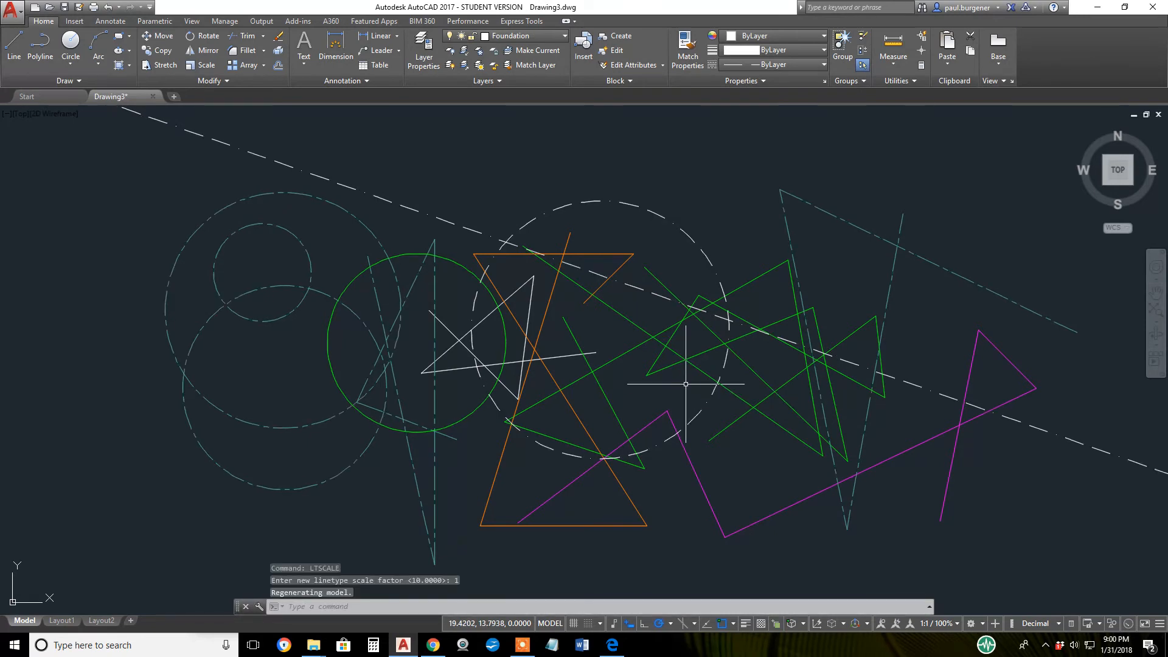
# Examine the BORDERX2 pattern on the Foundation line and circle from close up and from far away
pyautogui.scroll(4, 685, 240)
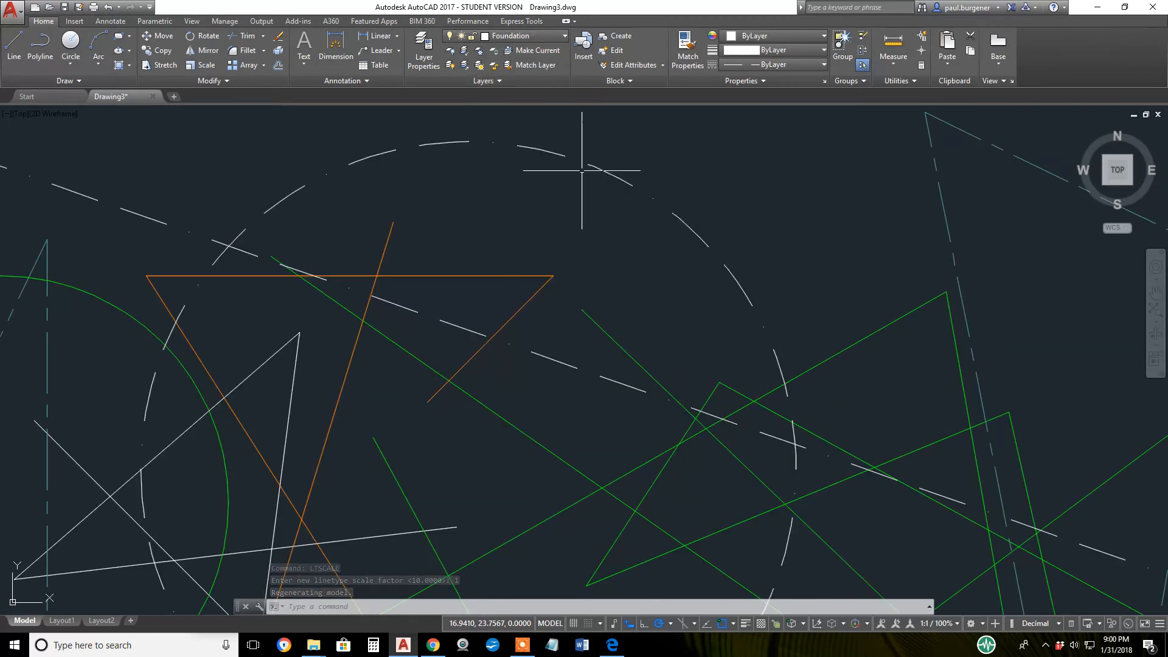
pyautogui.scroll(-4, 575, 394)
pyautogui.moveTo(586, 395)
pyautogui.mouseDown(button='middle')
pyautogui.moveTo(620, 306)
pyautogui.moveTo(581, 346)
pyautogui.mouseUp(button='middle')
pyautogui.scroll(-4, 620, 306)
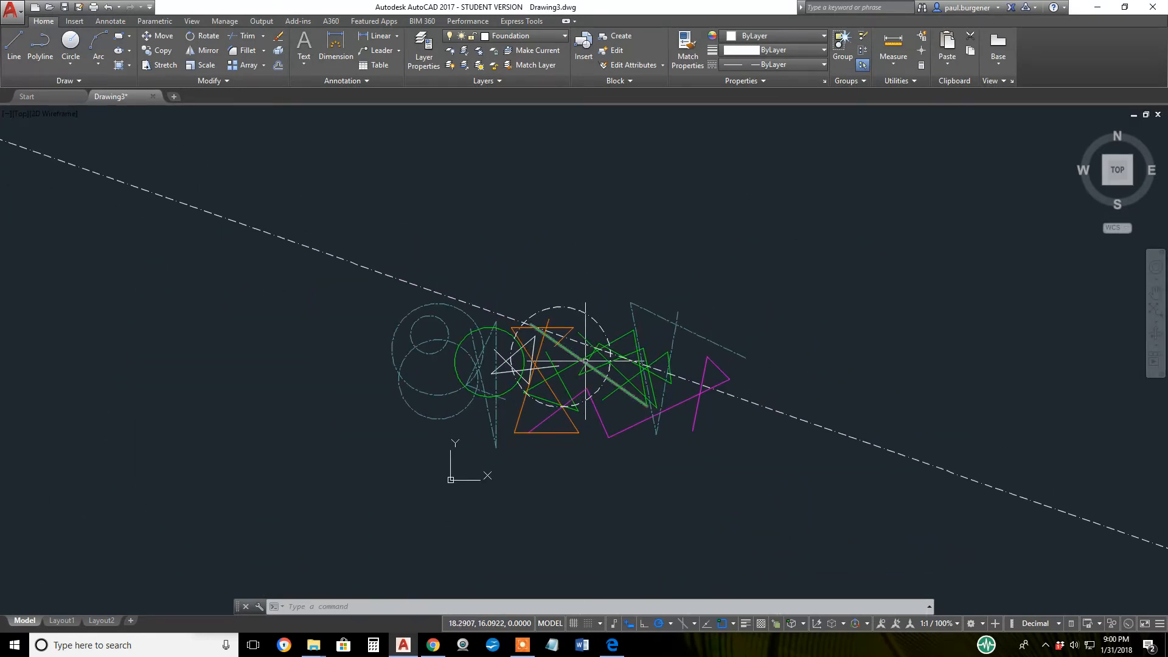
pyautogui.scroll(5, 480, 302)
pyautogui.scroll(1, 483, 352)
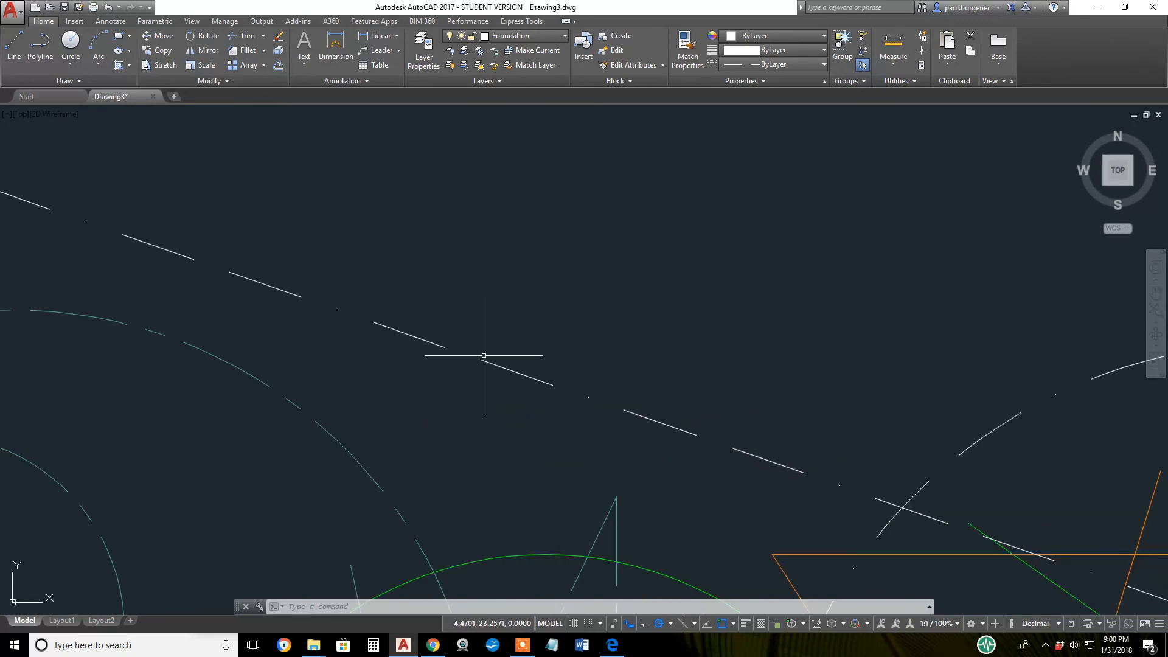
pyautogui.scroll(-7, 568, 379)
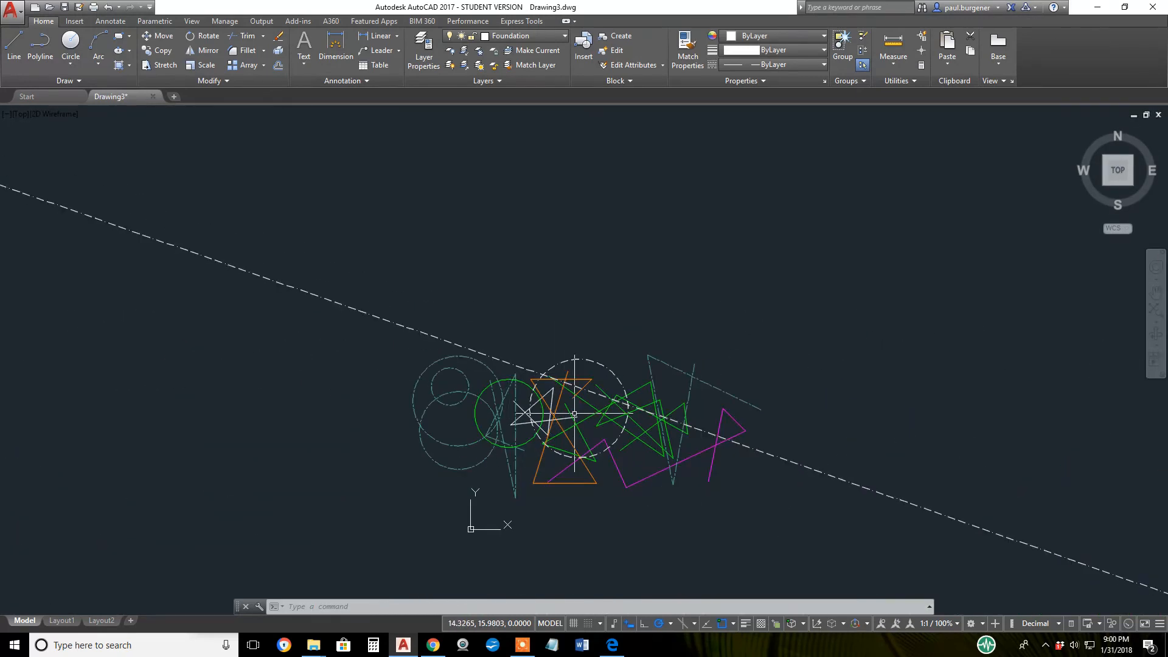